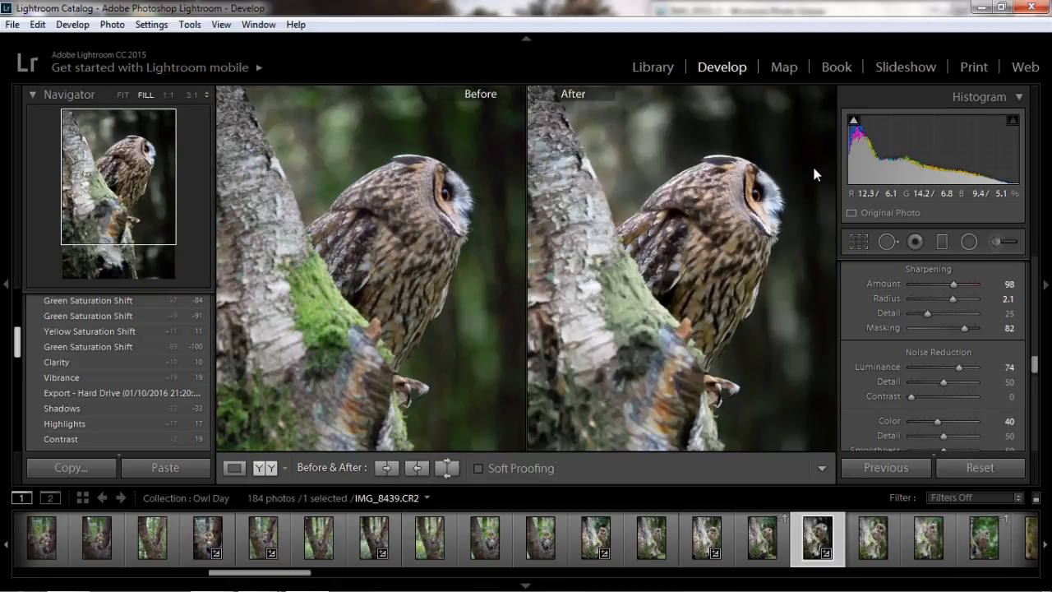
- Examine the edited owl photo's noise and sharpness at 1:1 in the Before/After comparison, across the feathers, head, eye and face
click(714, 242)
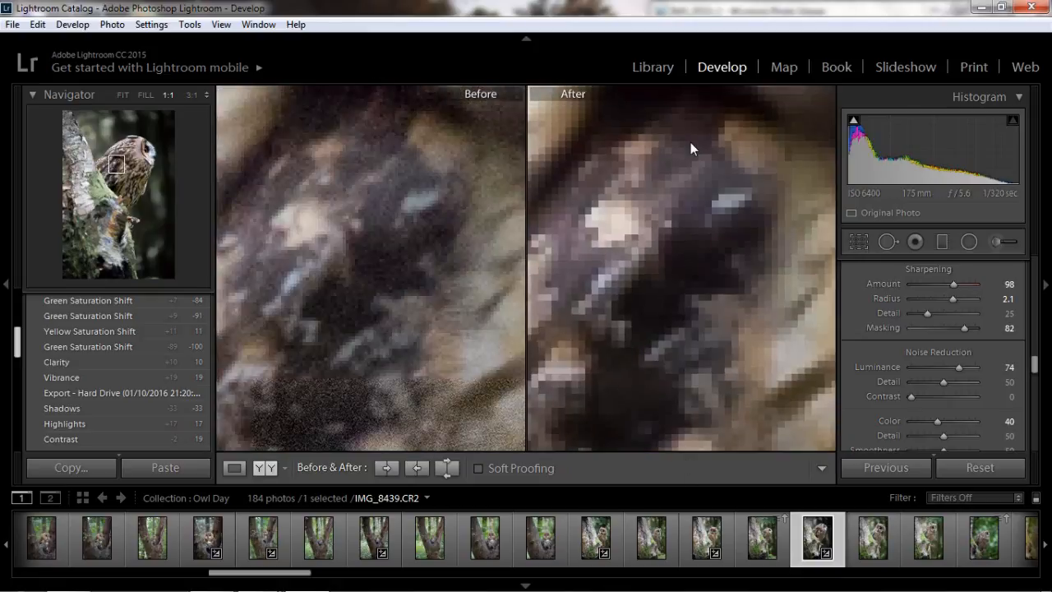
drag(699, 157, 753, 383)
drag(729, 203, 774, 369)
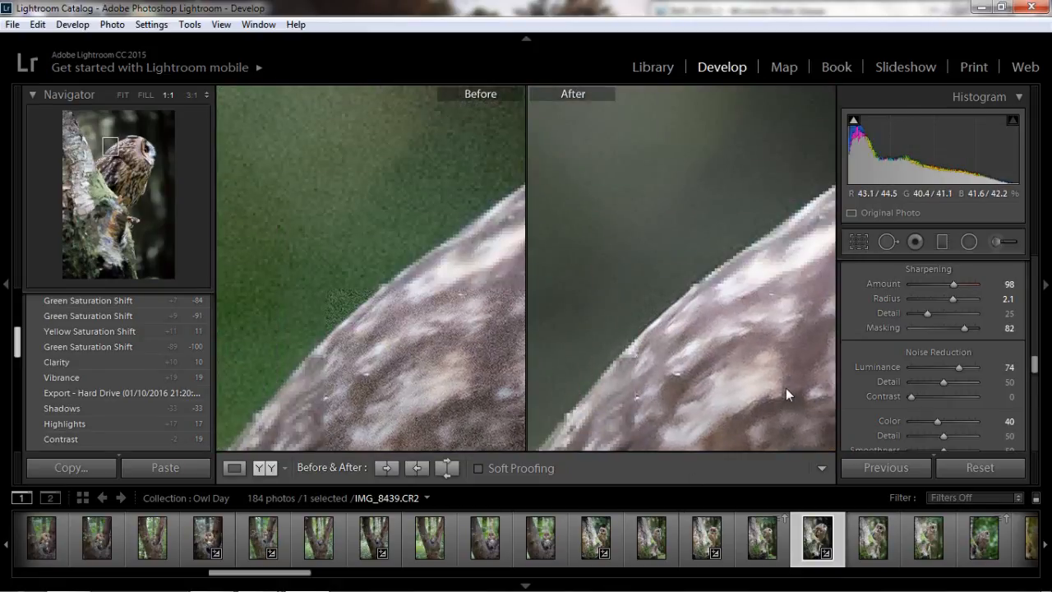
drag(759, 327, 564, 359)
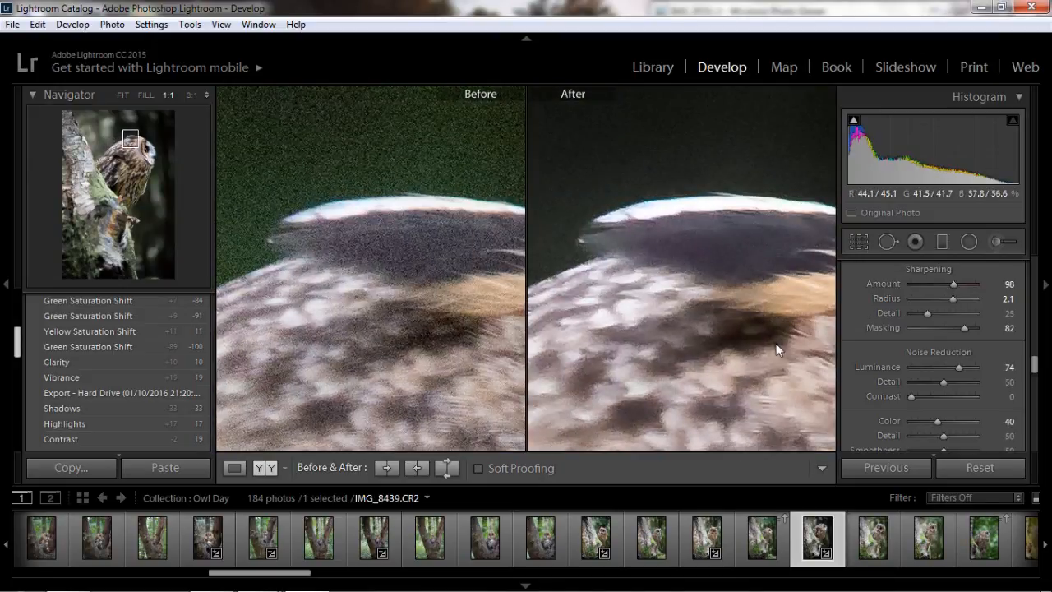
drag(775, 347, 599, 252)
drag(770, 339, 600, 253)
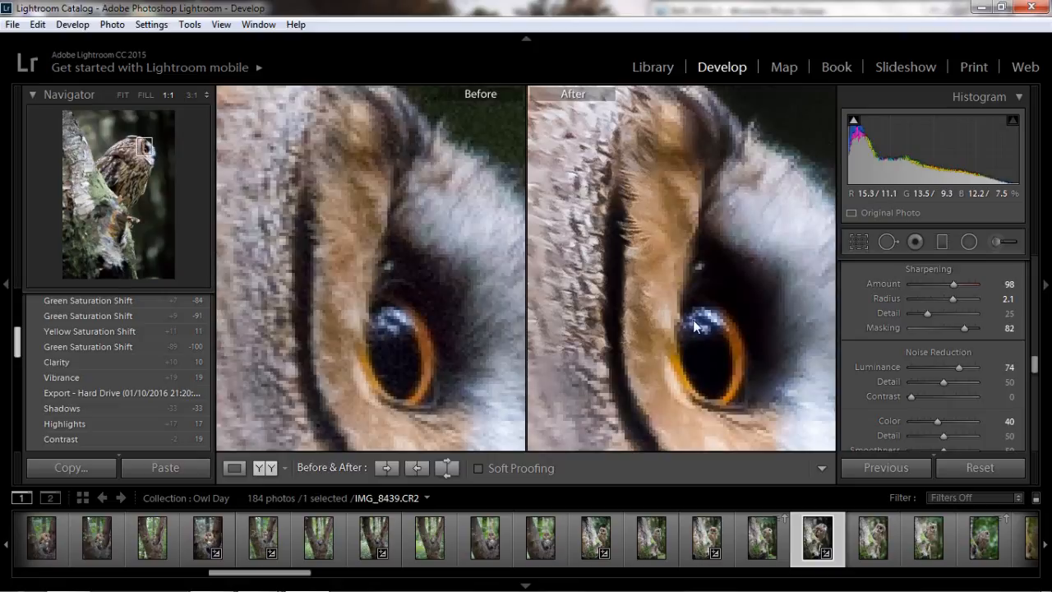
drag(692, 318, 491, 244)
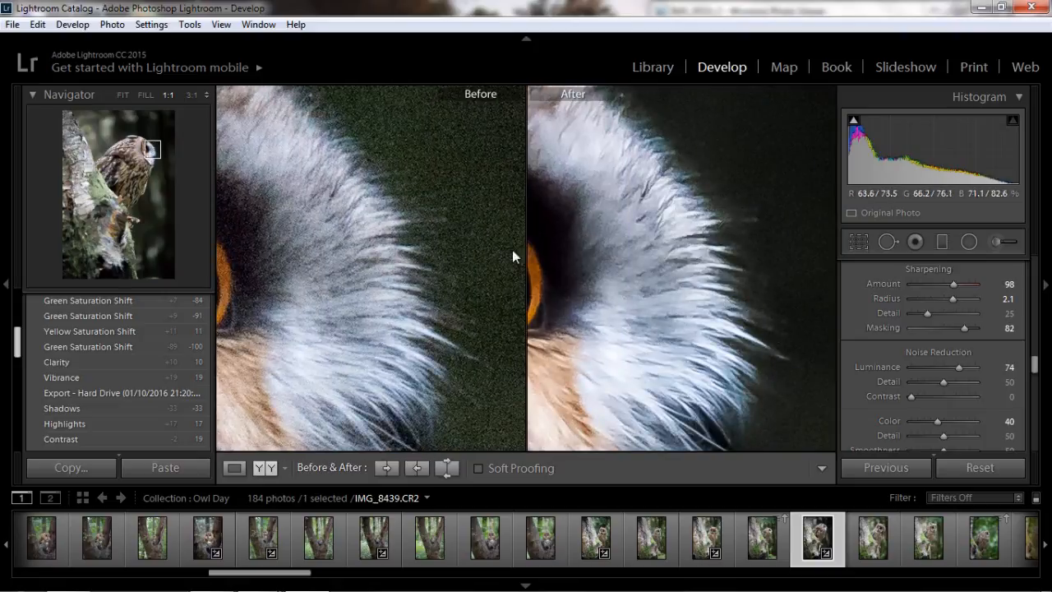
click(654, 216)
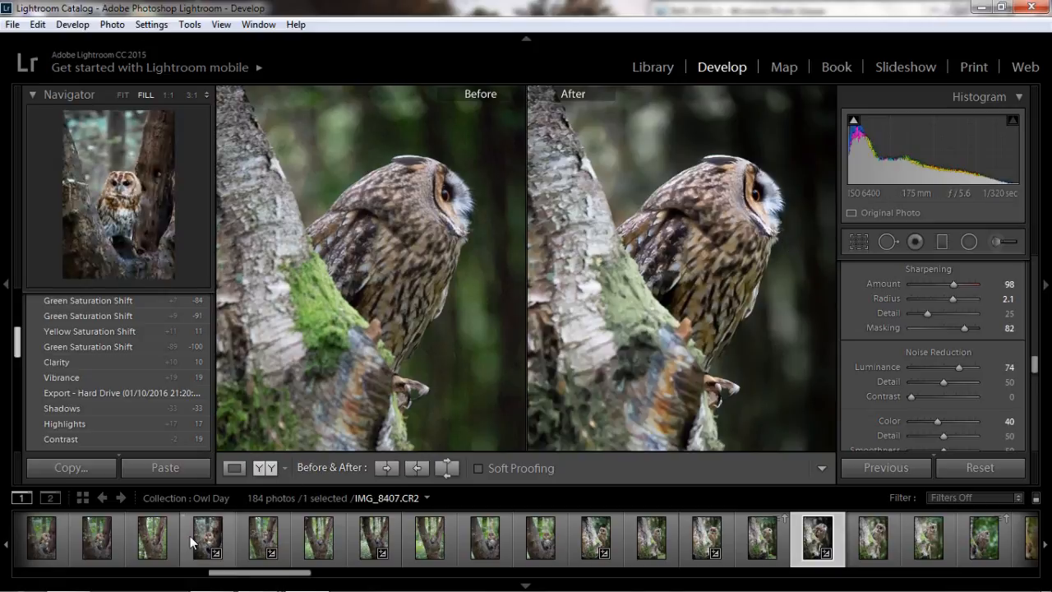
- Open the unedited owl photo IMG_8438.CR2, check it in the single-image view and return to the side-by-side Before/After comparison
click(757, 542)
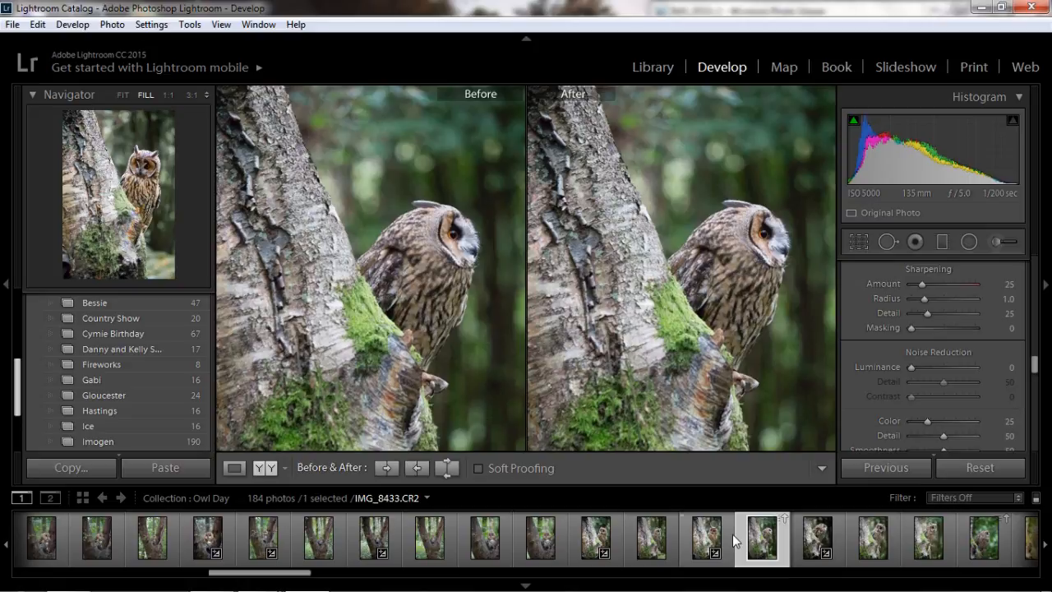
drag(1042, 366, 1041, 265)
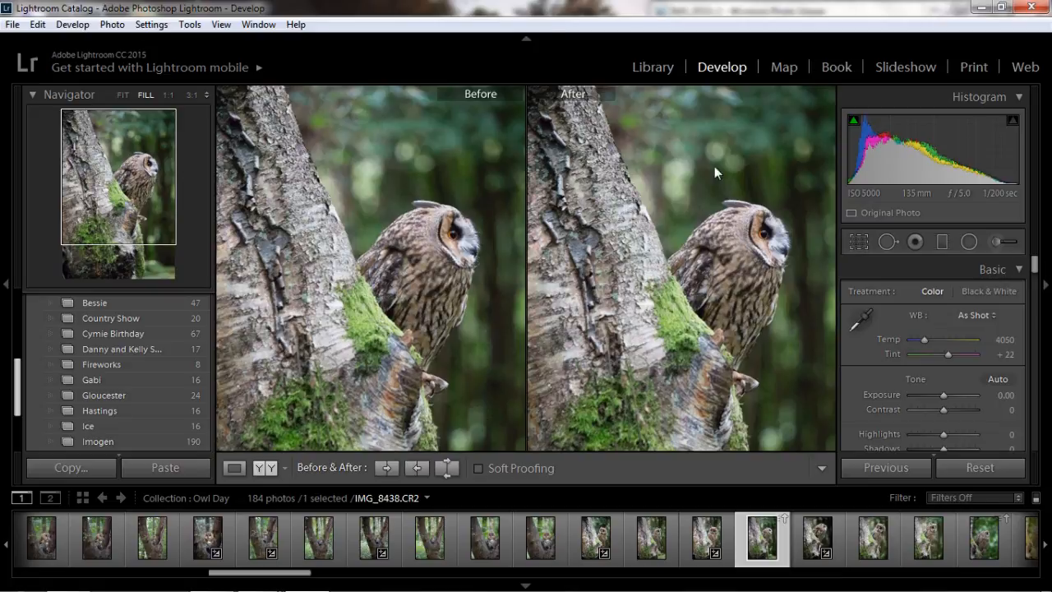
click(236, 469)
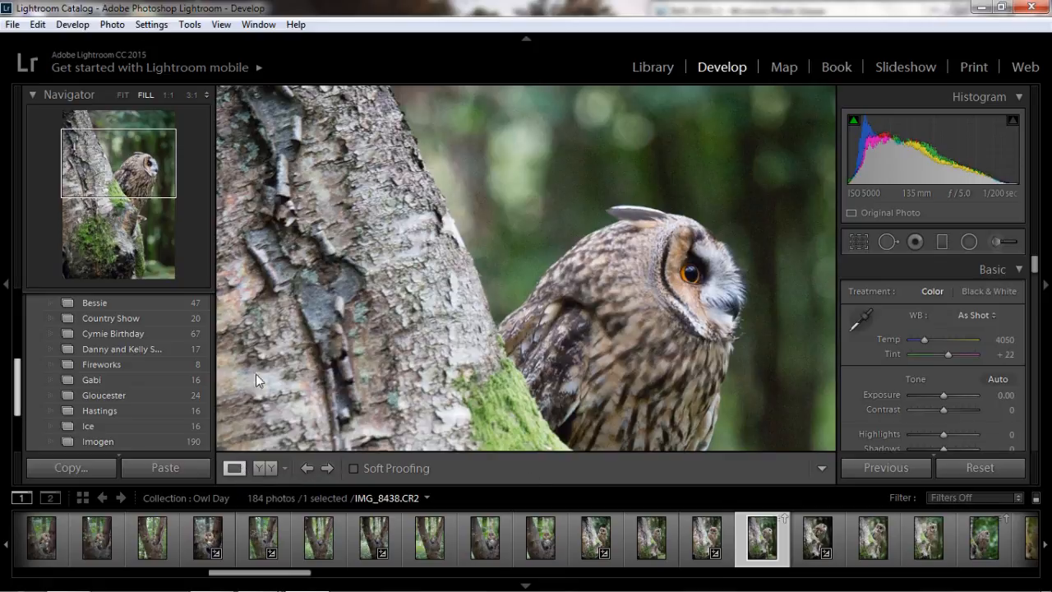
click(271, 470)
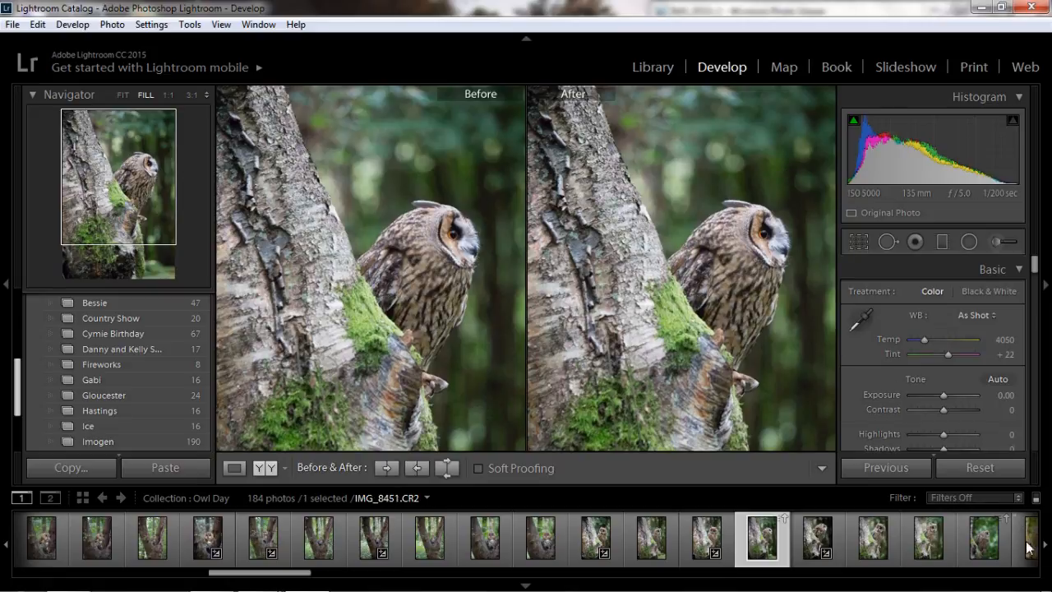
- Apply the automatic values for Whites (+20) and Blacks (−17) individually
drag(1034, 265, 1037, 276)
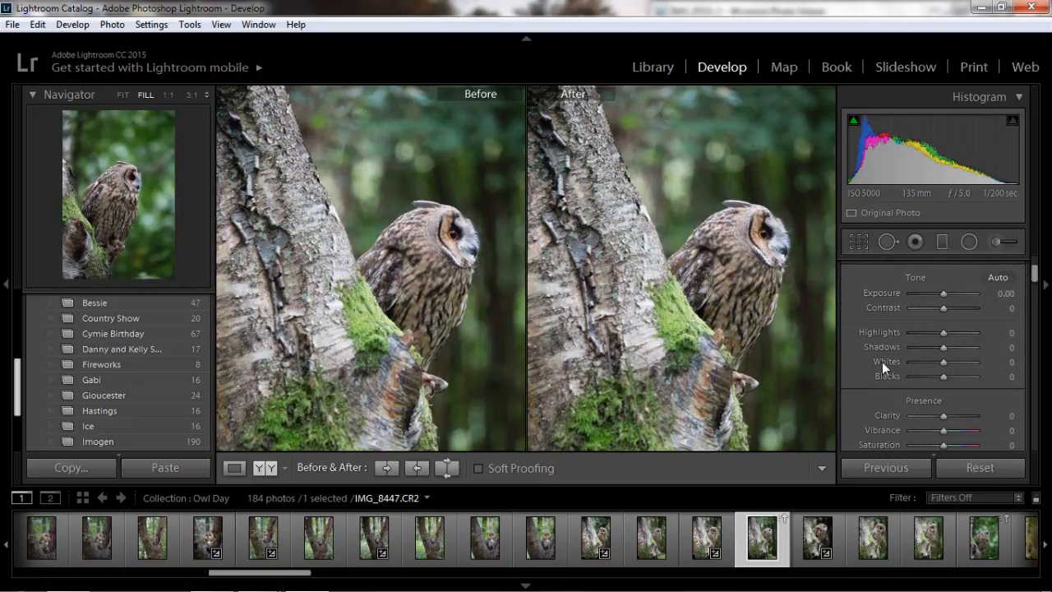
key(shift)
shift+double_click(882, 362)
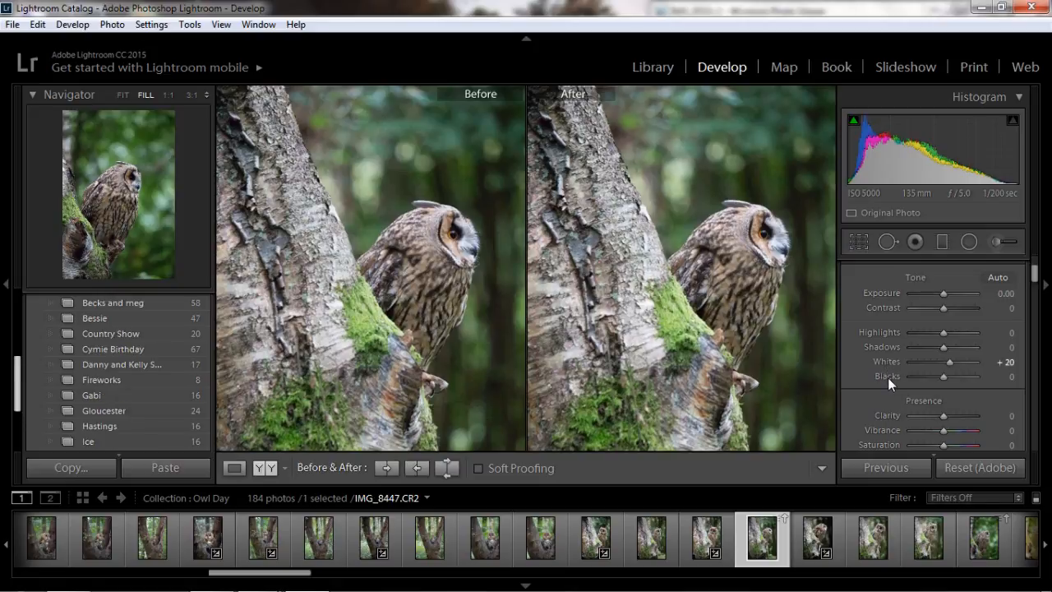
shift+double_click(887, 378)
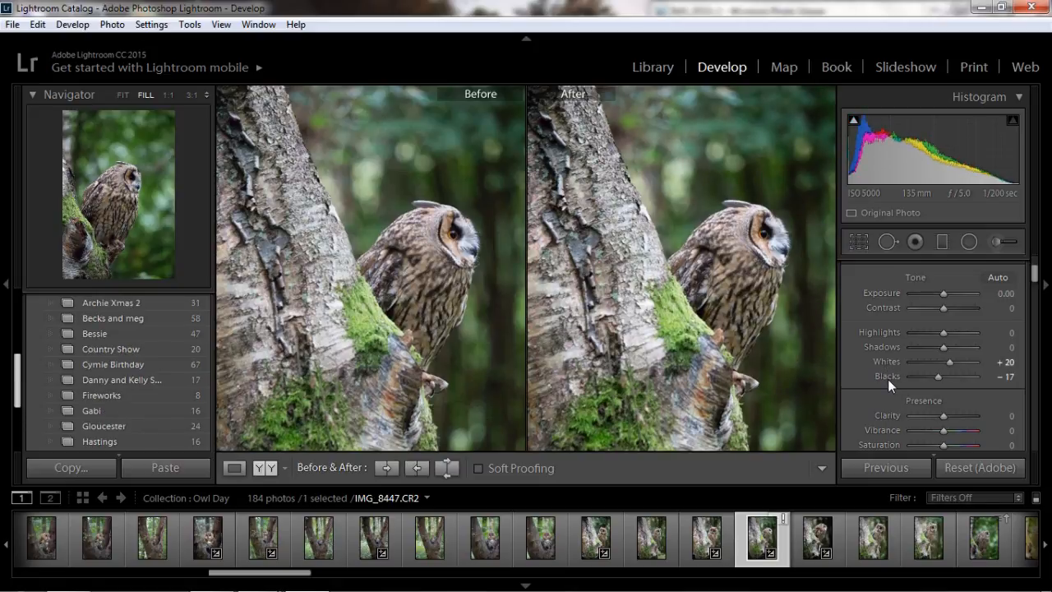
- Try automatic tone correction on the whole photo and undo it
click(999, 279)
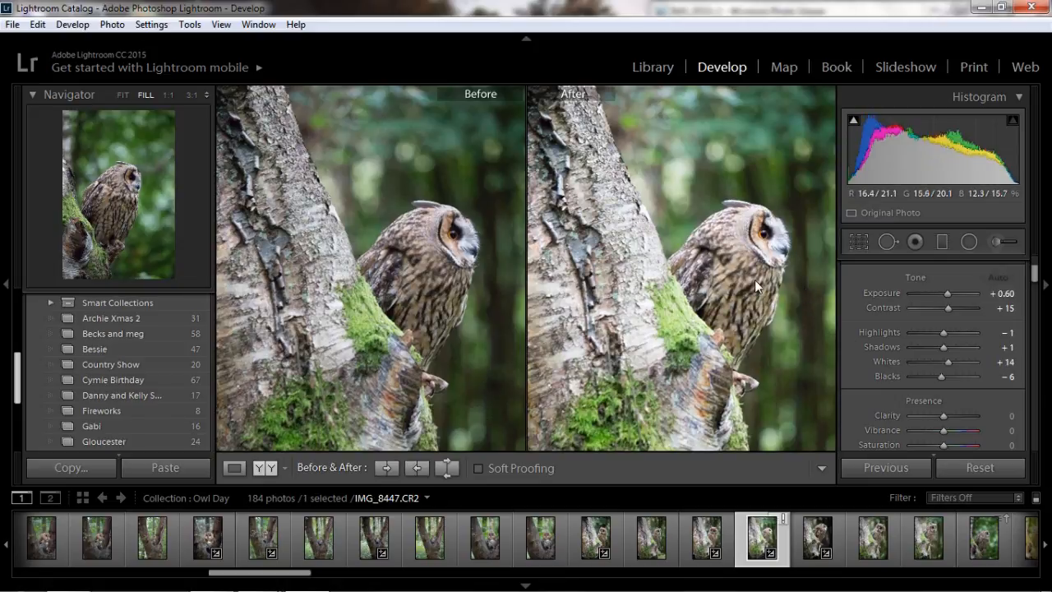
key(ctrl+z)
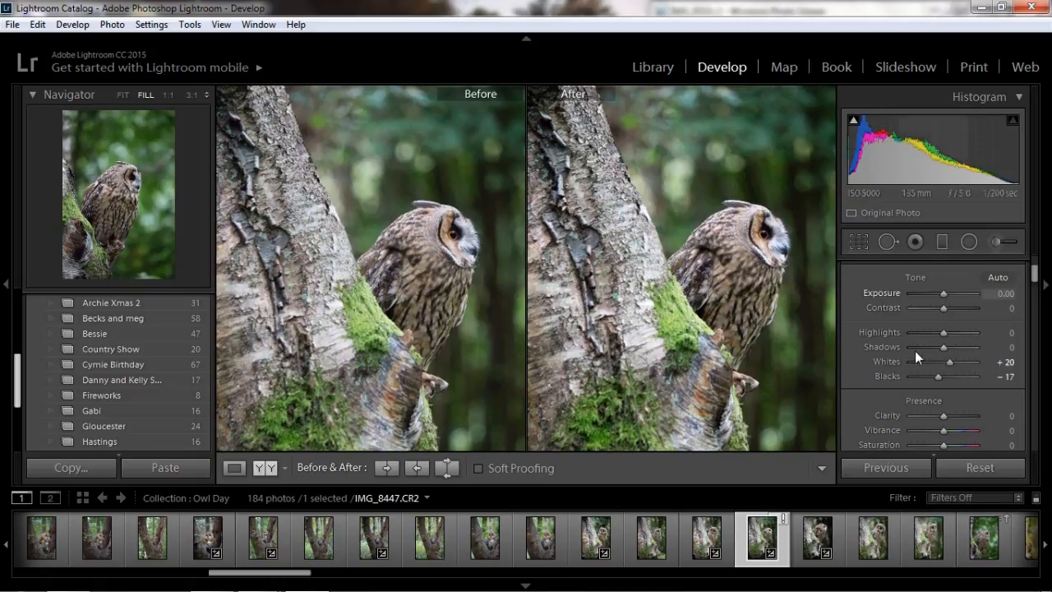
- Set the photo's Shadows to −55, Highlights to −26 and Contrast to +21, keeping Exposure at 0.00
mouse_move(942, 297)
mouse_down()
mouse_move(953, 298)
mouse_move(942, 297)
mouse_up()
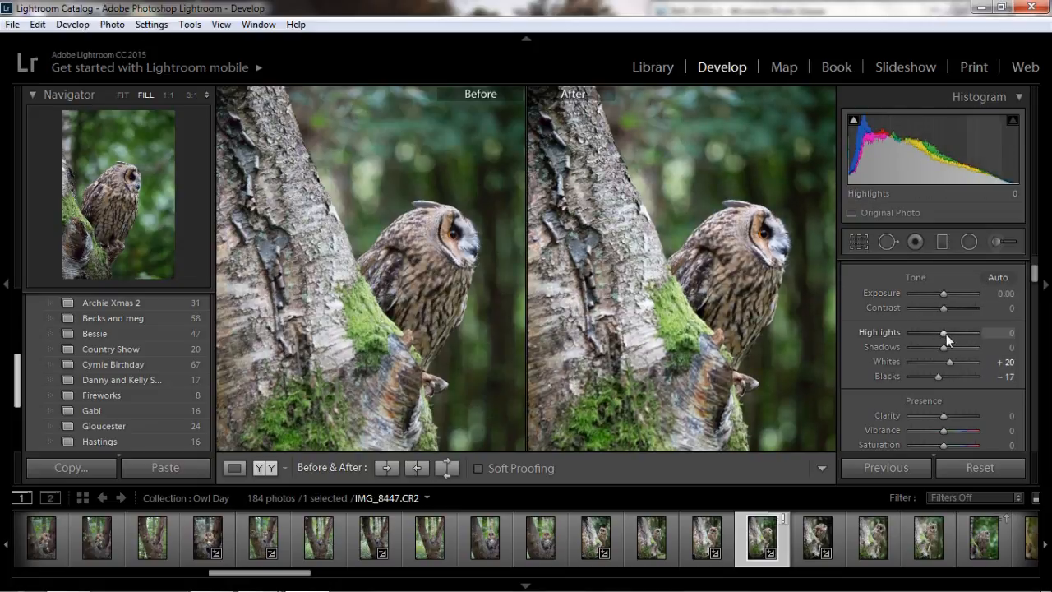
drag(945, 349, 926, 349)
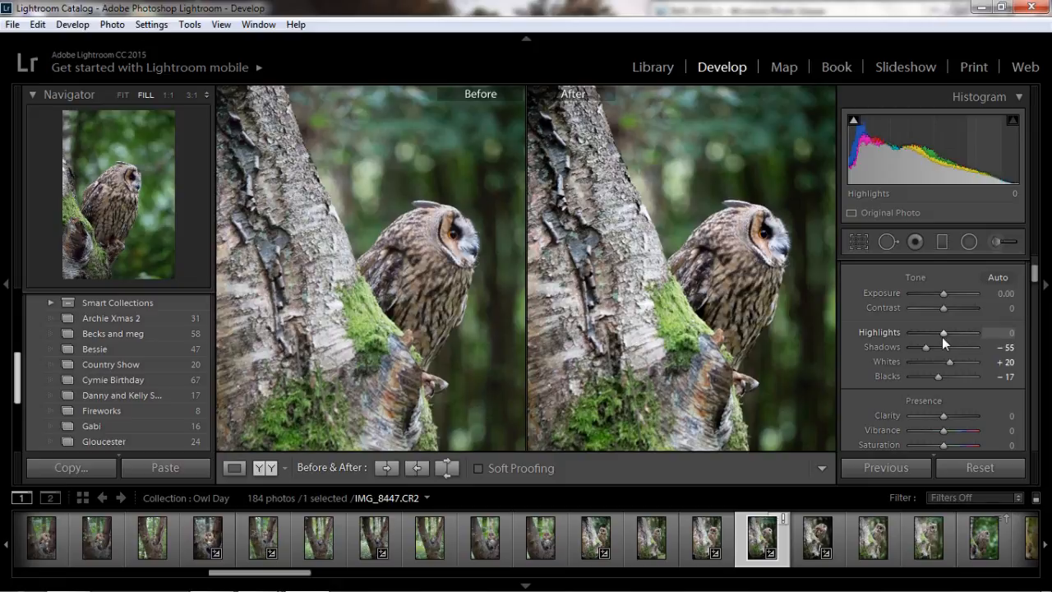
mouse_move(942, 335)
mouse_down()
mouse_move(973, 335)
mouse_move(920, 336)
mouse_move(947, 336)
mouse_move(935, 337)
mouse_up()
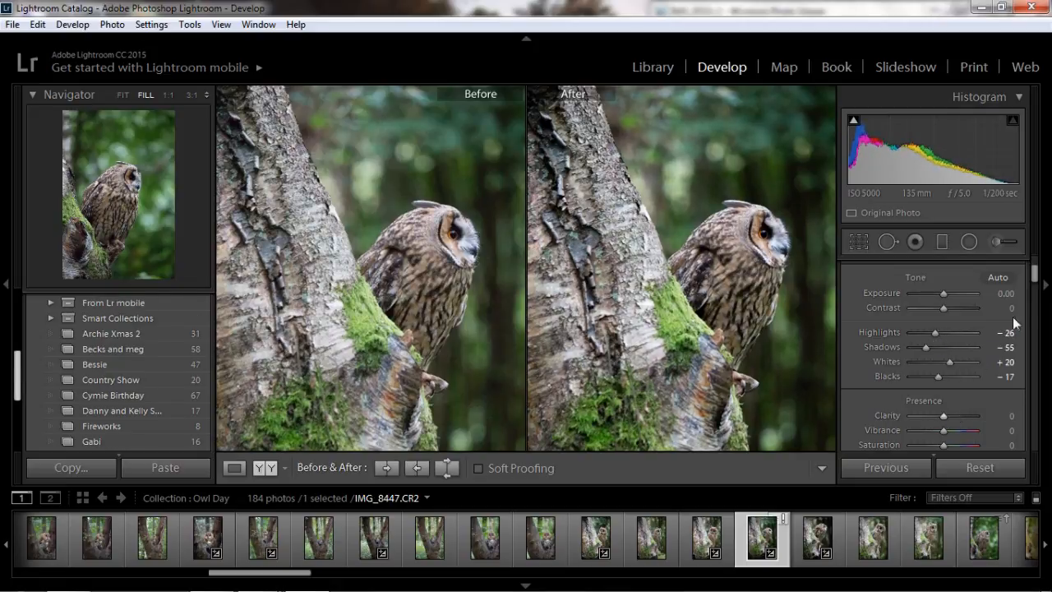
drag(944, 309, 949, 310)
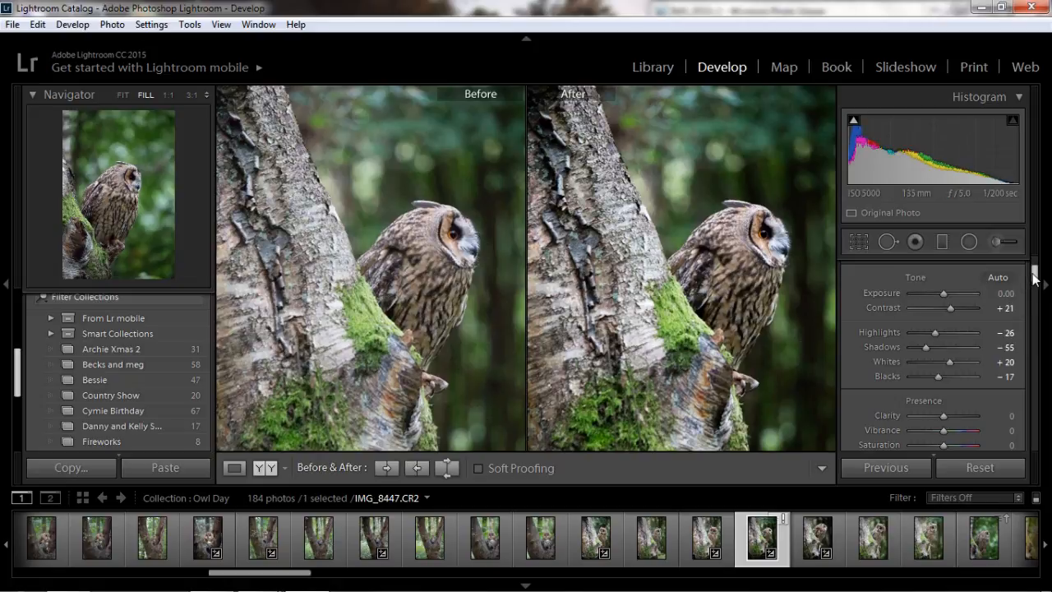
- Try lowering the overall Saturation to −100 and return it to 0
drag(1036, 274, 1035, 285)
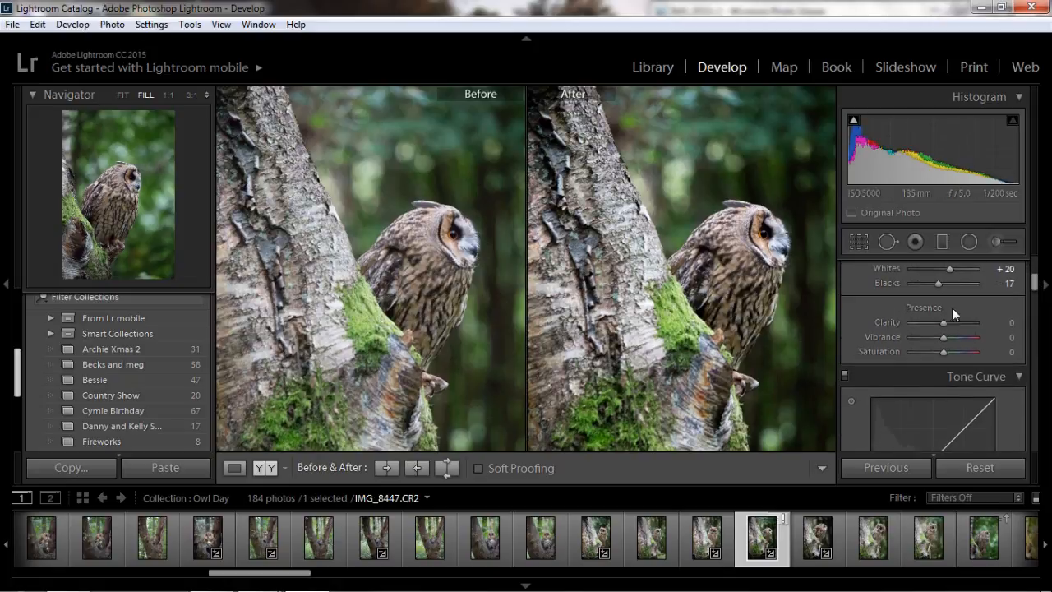
drag(946, 322, 868, 351)
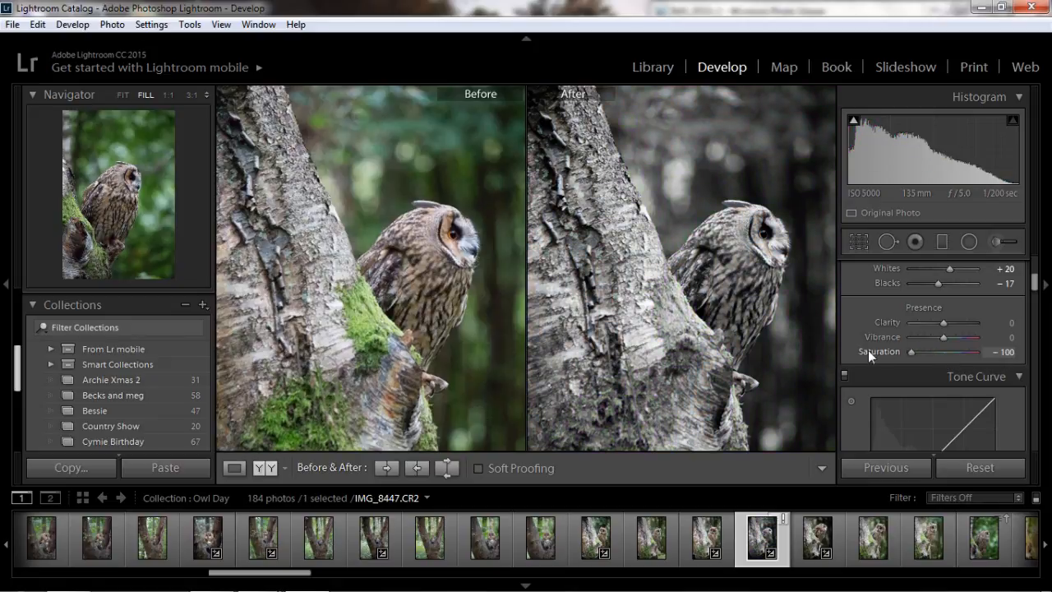
drag(909, 357, 943, 357)
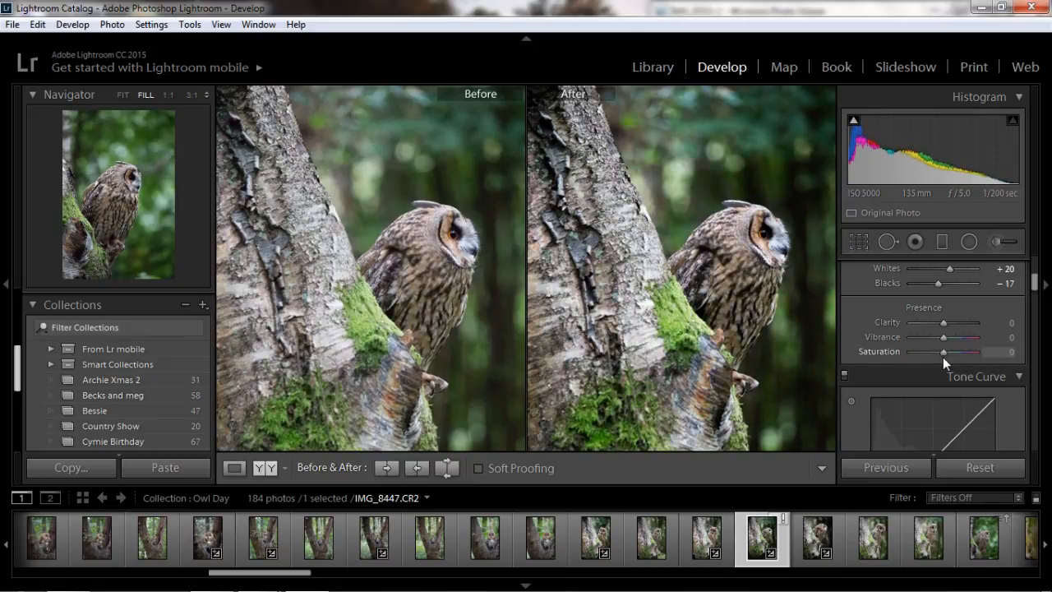
- Set the individual color saturations to Green −56, Red +27, Orange +29, Yellow +36 and Aqua −31
drag(1035, 283, 1037, 301)
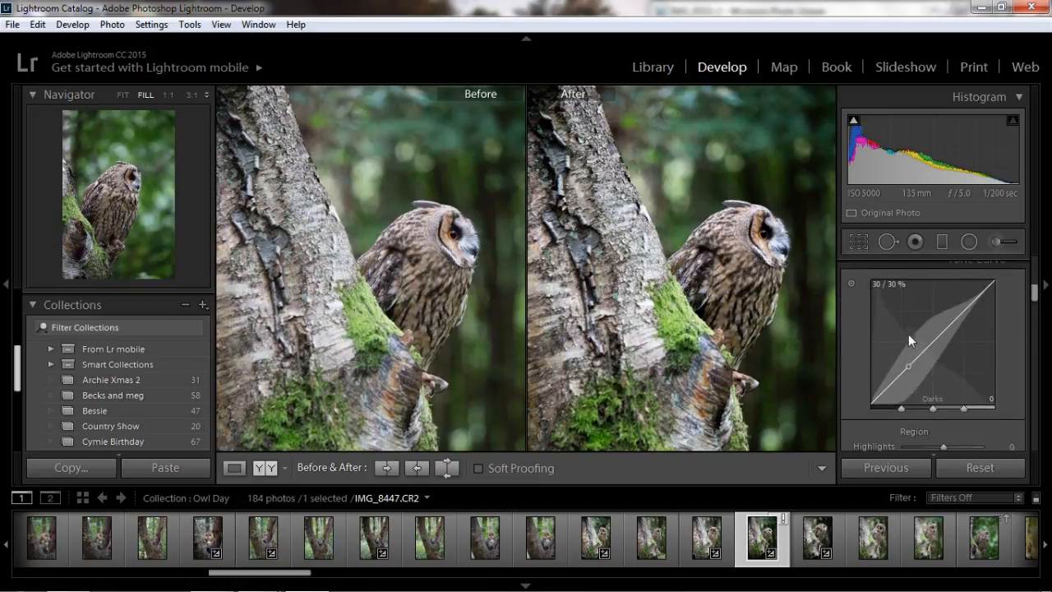
drag(1036, 296, 1041, 331)
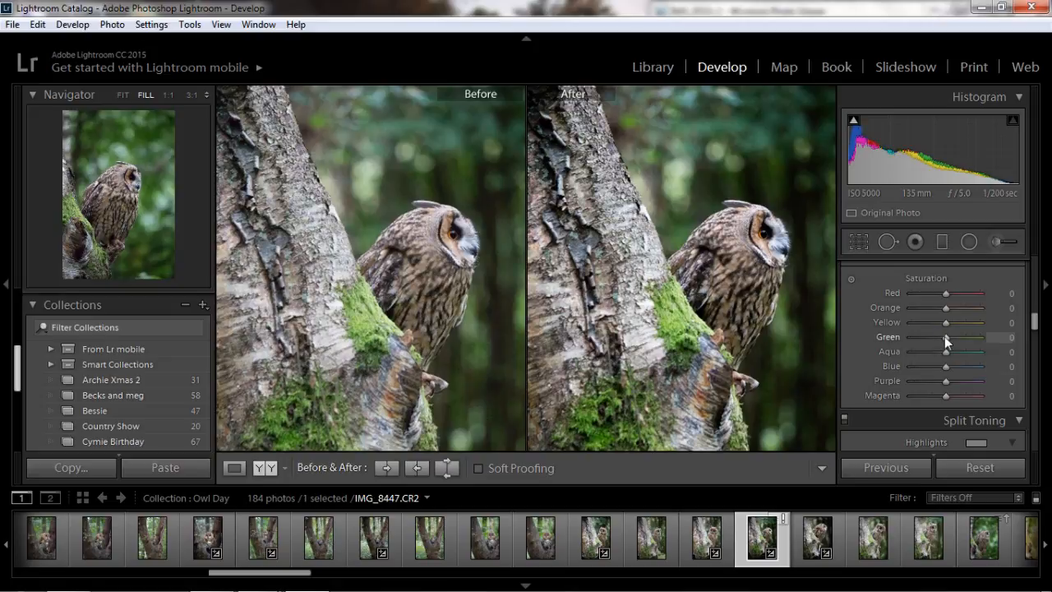
drag(945, 337, 938, 338)
drag(1035, 322, 1037, 329)
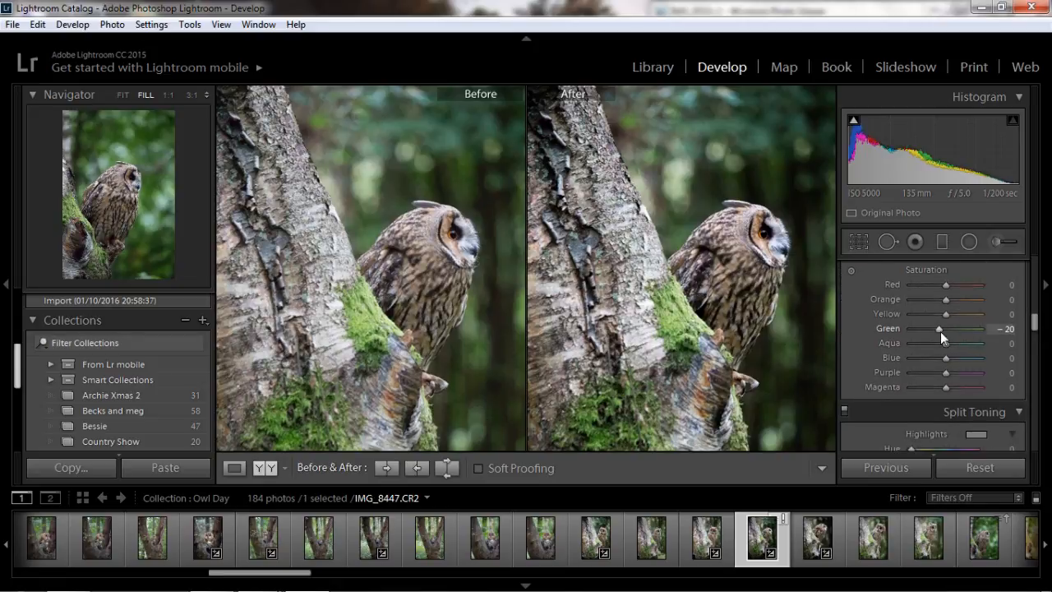
drag(937, 330, 925, 331)
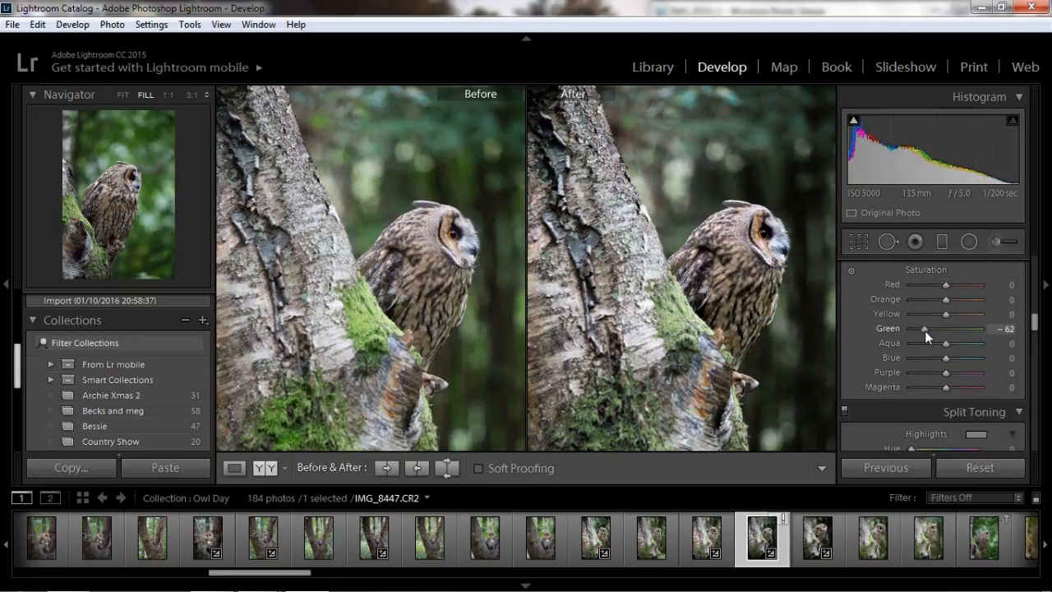
drag(924, 330, 927, 330)
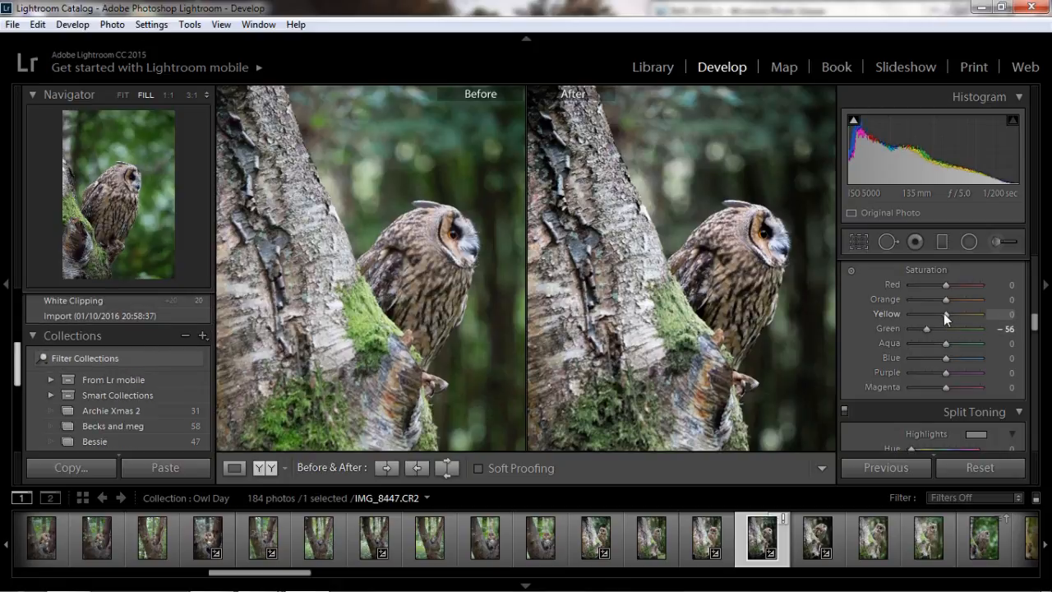
mouse_move(944, 300)
mouse_down()
mouse_move(956, 286)
mouse_move(960, 314)
mouse_up()
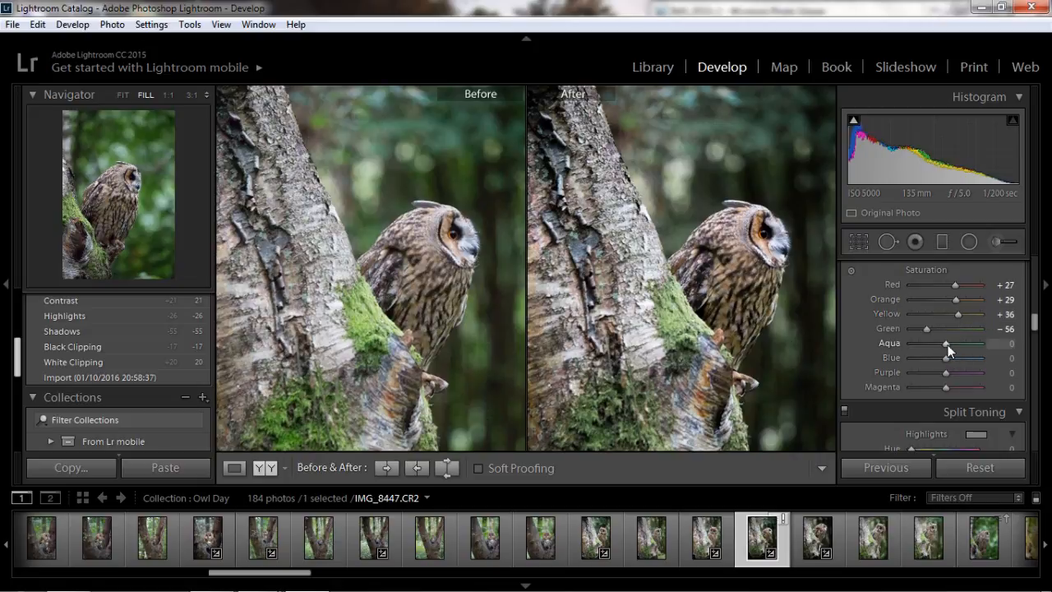
drag(937, 344, 935, 344)
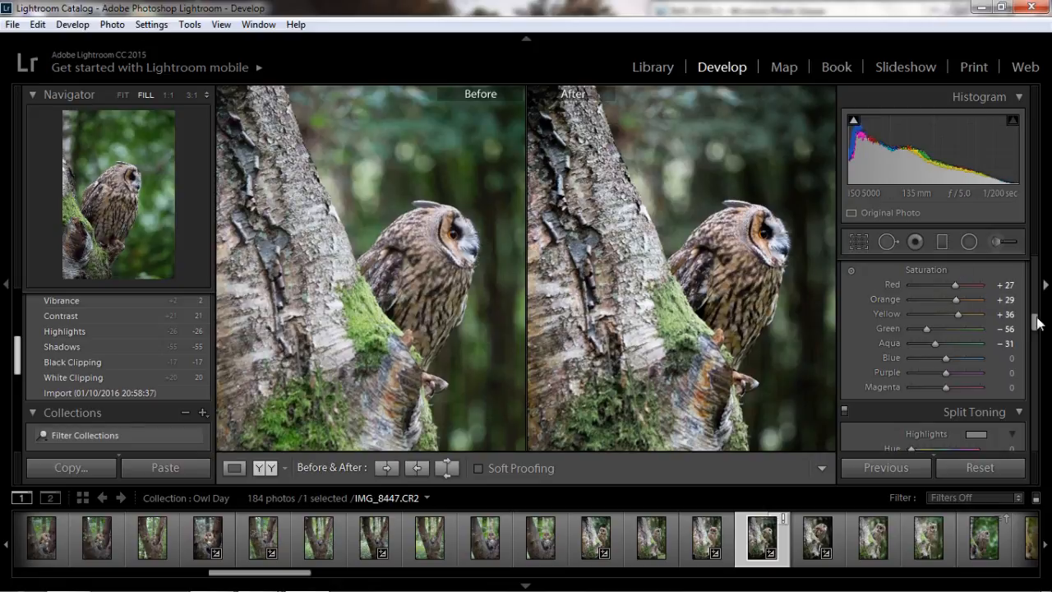
- Set the sharpening Masking to 92 while checking the owl's face in the before/after comparison
drag(1036, 322, 1036, 333)
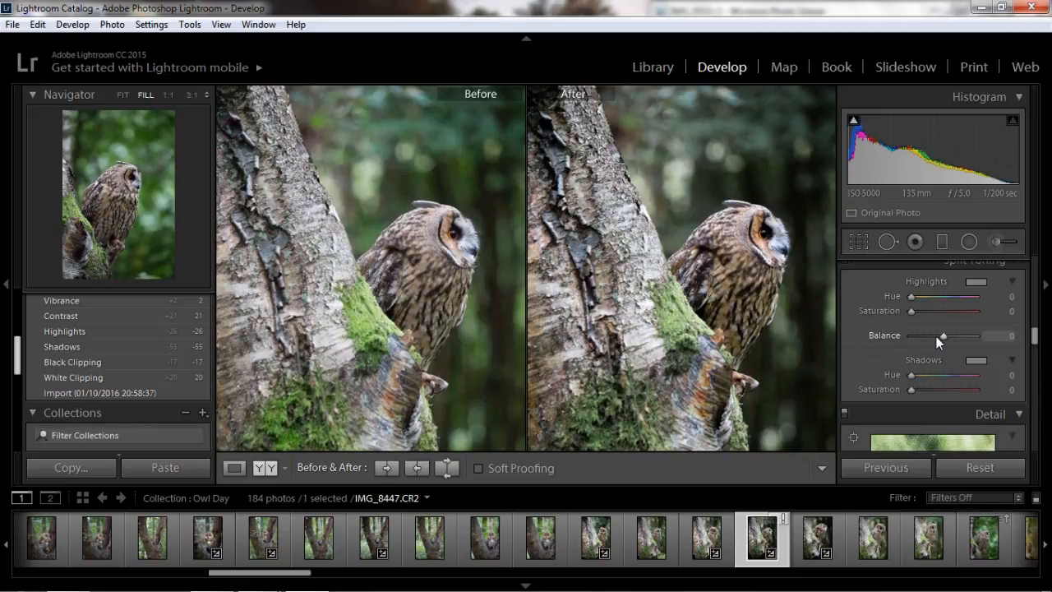
drag(920, 313, 881, 320)
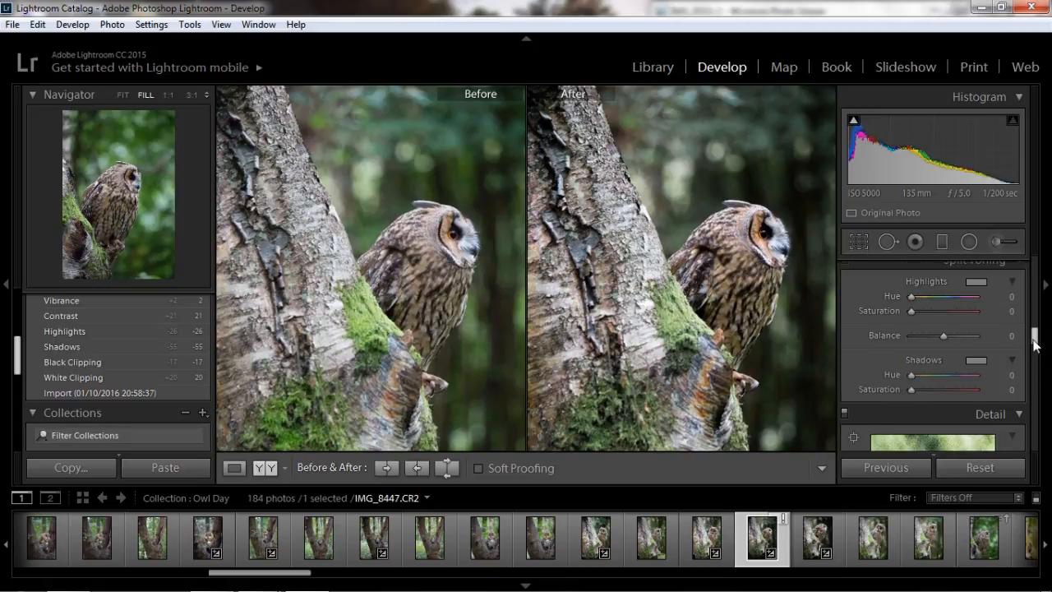
scroll(1037, 358, down, 3)
scroll(1038, 362, down, 2)
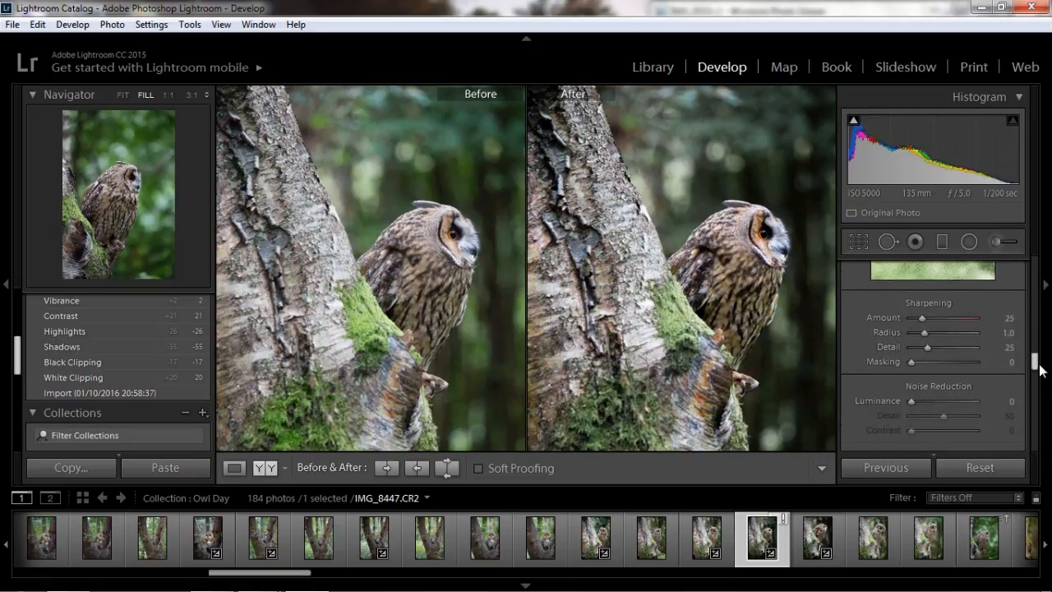
click(789, 254)
drag(769, 166, 707, 308)
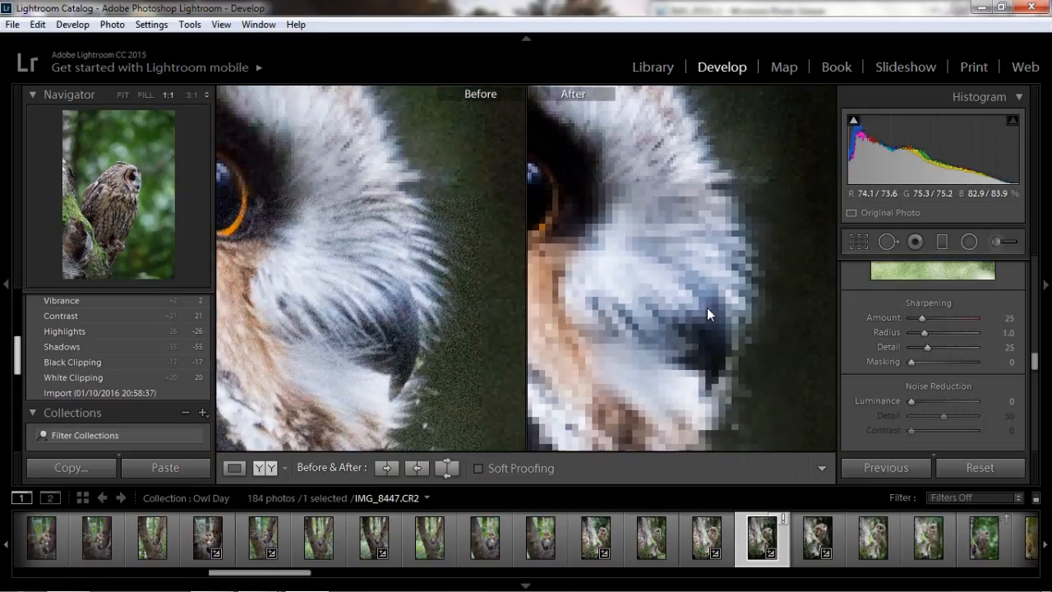
drag(734, 201, 673, 280)
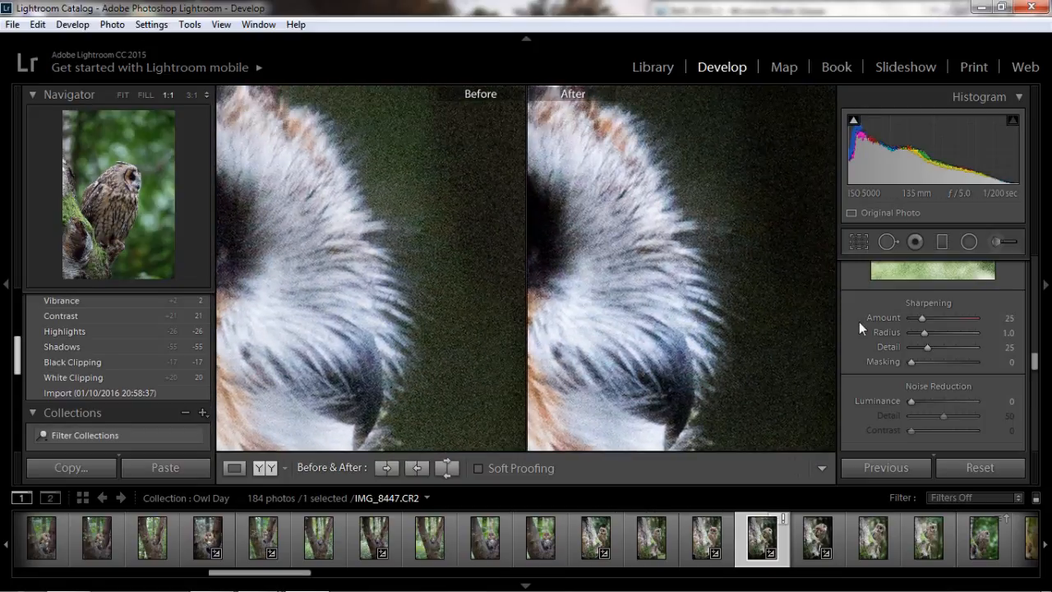
key(alt)
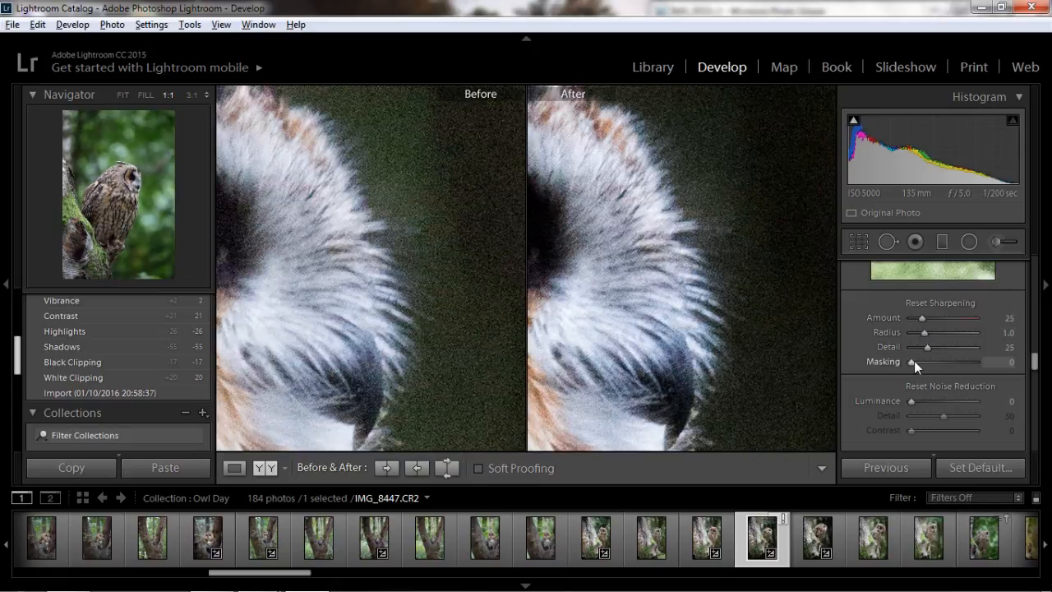
drag(912, 363, 955, 363)
key(z)
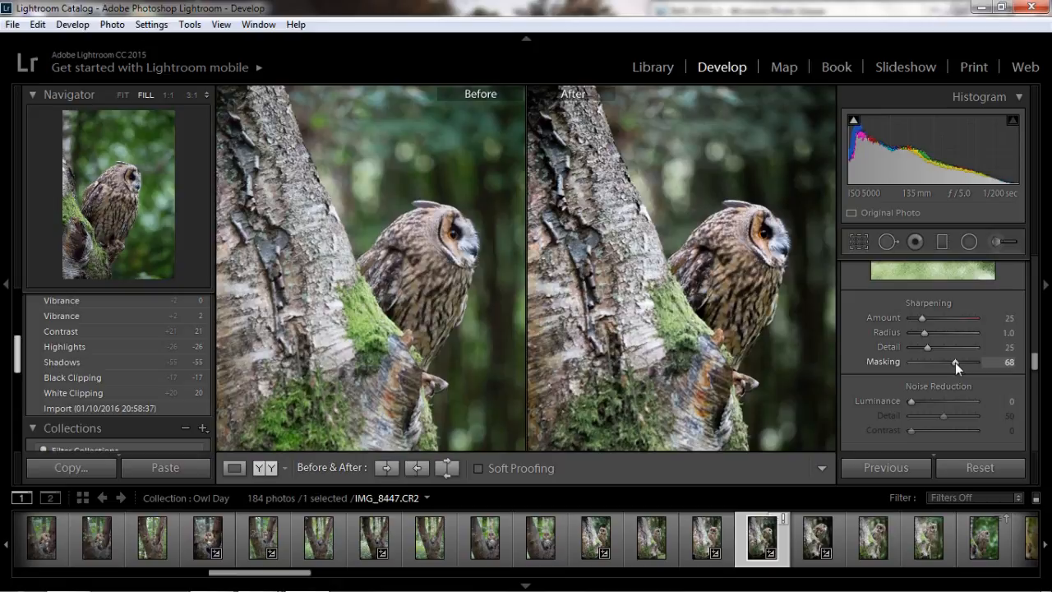
key(alt)
drag(955, 363, 971, 363)
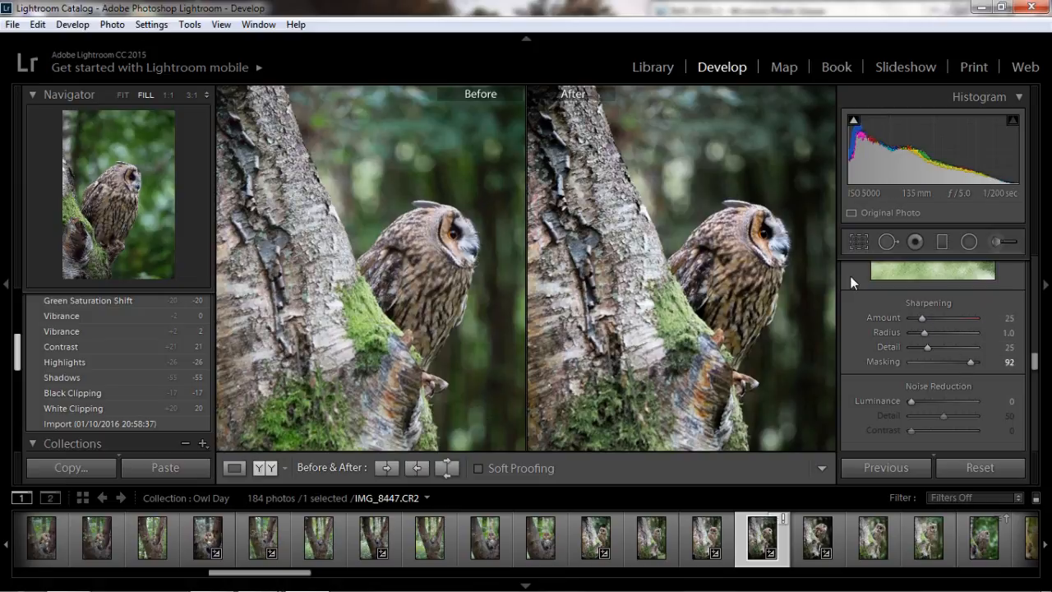
- Set the noise reduction Luminance to 50 while inspecting the owl's face at 1:1
key(z)
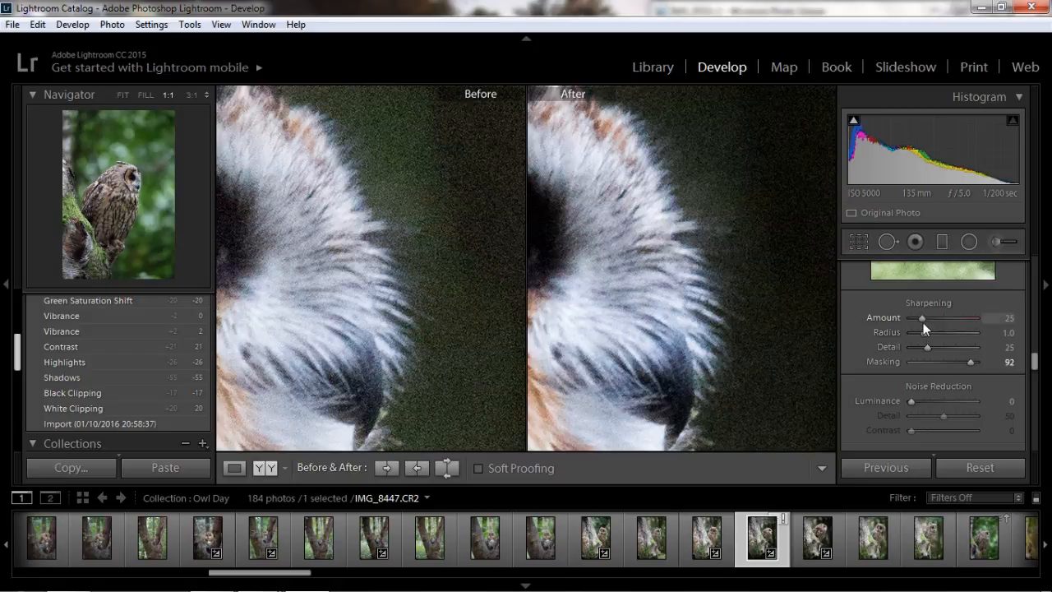
drag(911, 403, 935, 402)
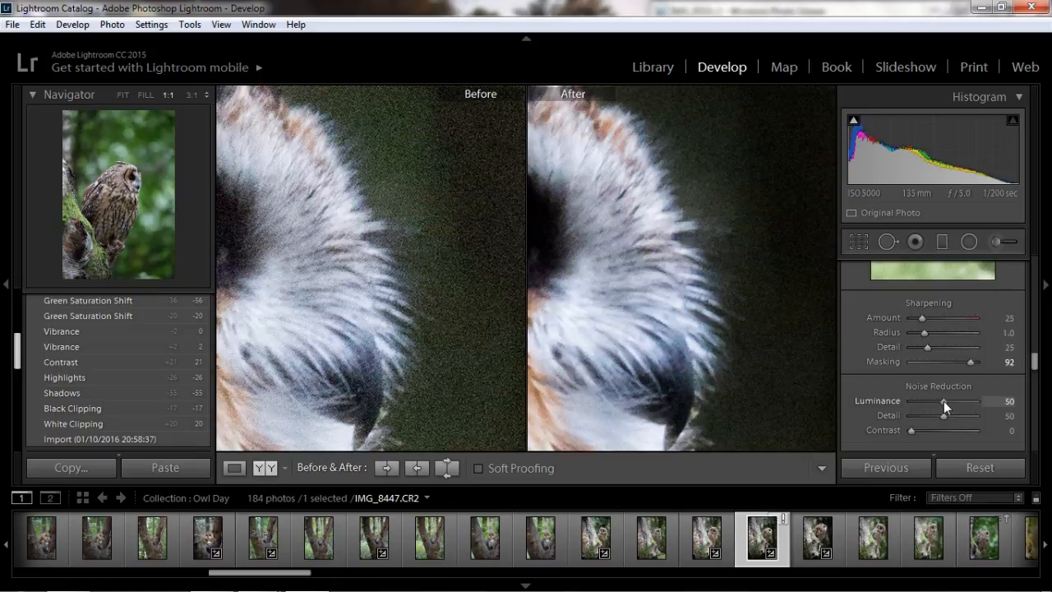
drag(943, 401, 943, 401)
- Set the sharpening Amount to 59 and Radius to 1.3, and compare the before and after versions of the whole owl
drag(938, 318, 938, 319)
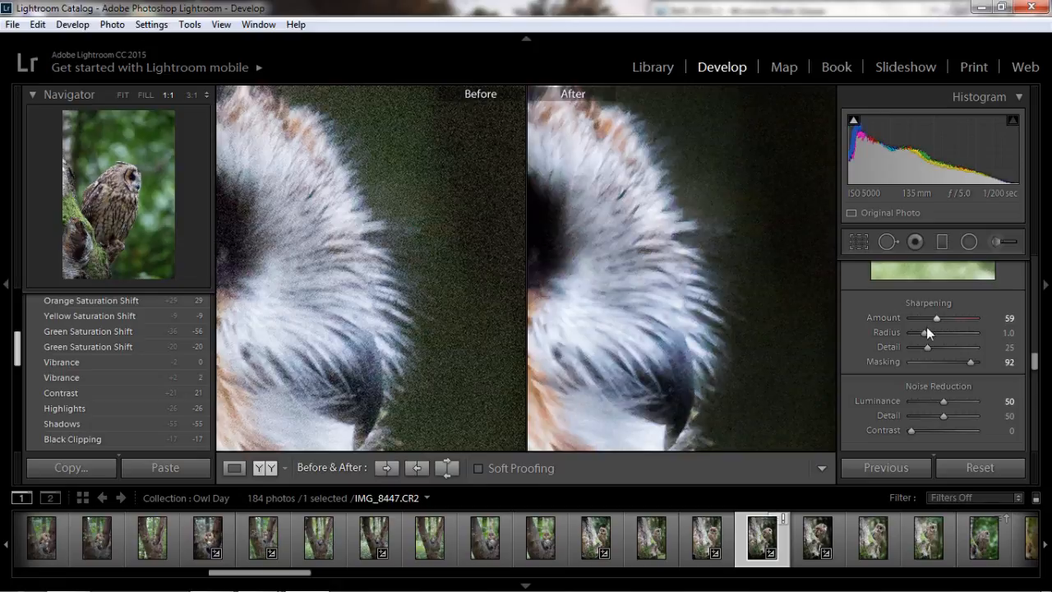
click(932, 332)
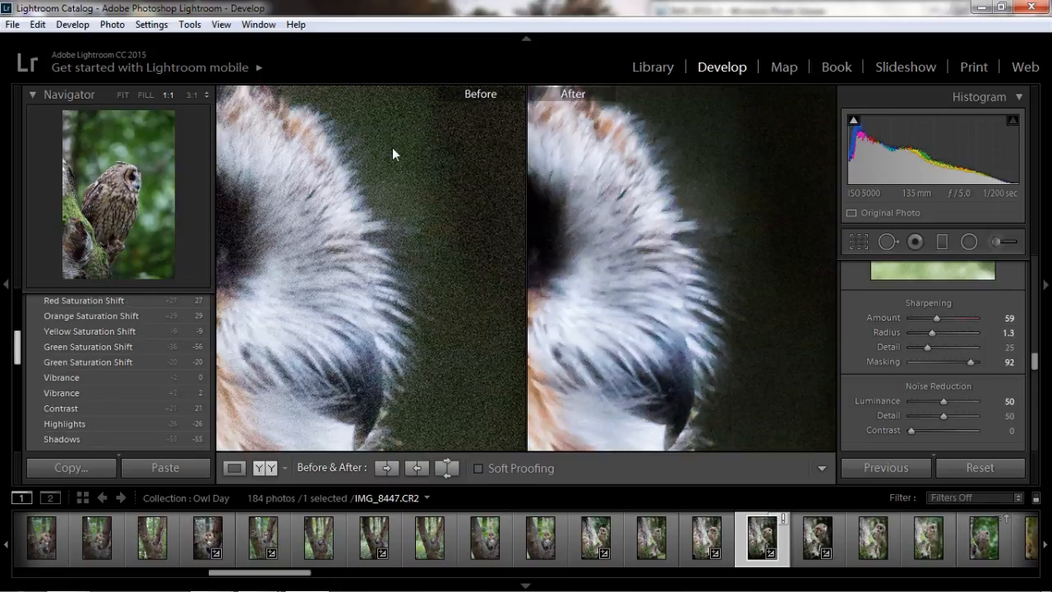
click(746, 171)
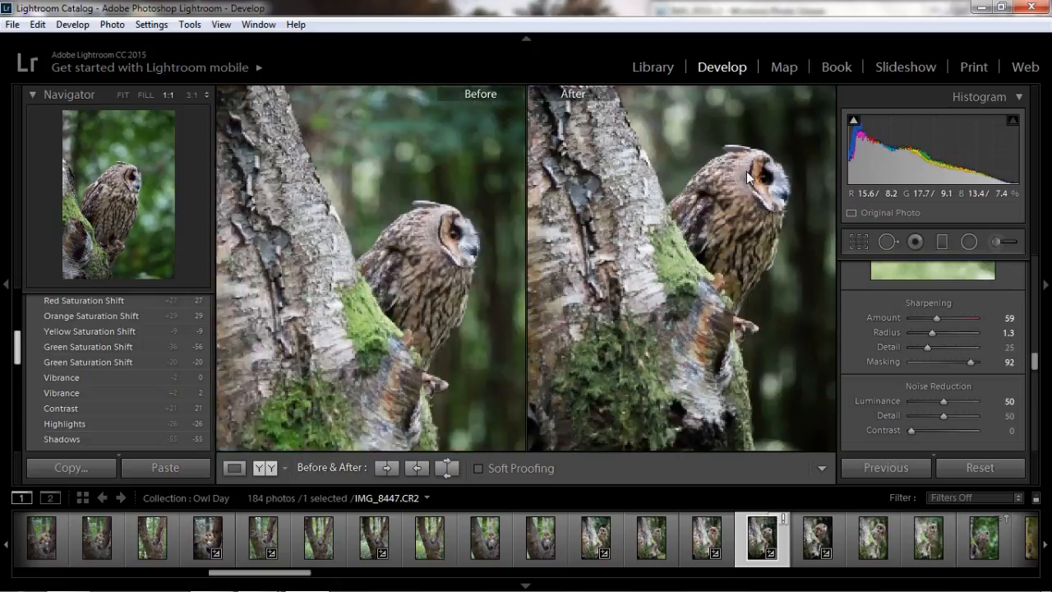
click(748, 176)
click(747, 173)
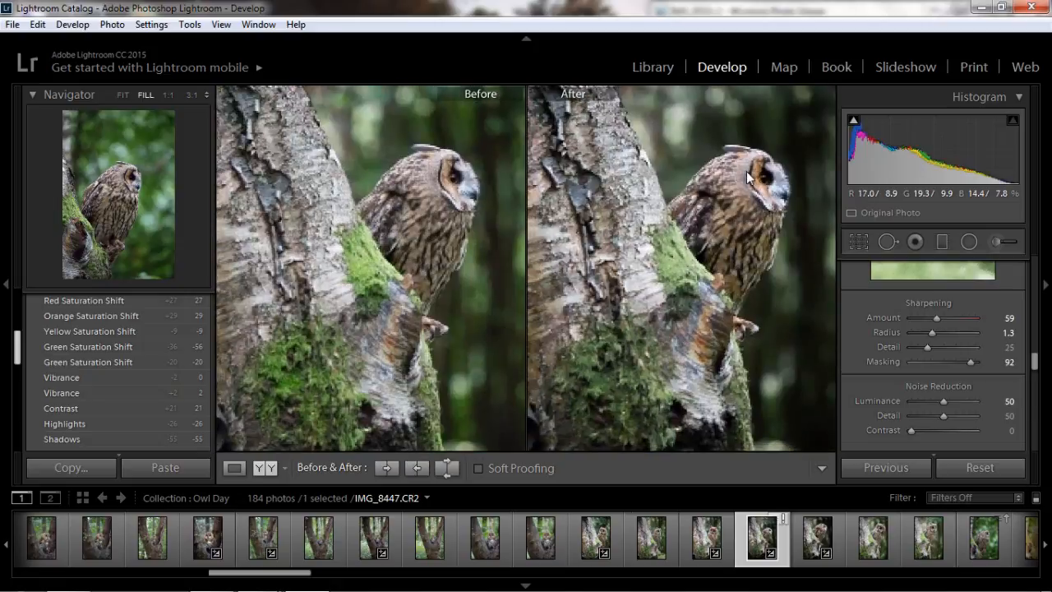
- Darken the photo's edges with a lens vignetting Amount of −100 and reduce the vignette Midpoint slightly
drag(1035, 364, 1035, 394)
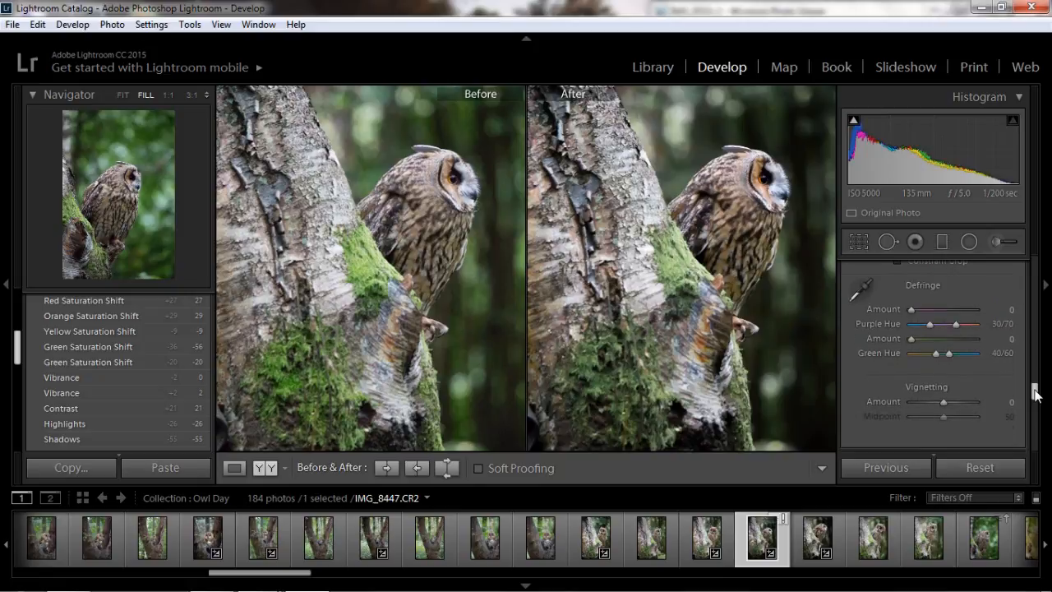
drag(943, 403, 819, 391)
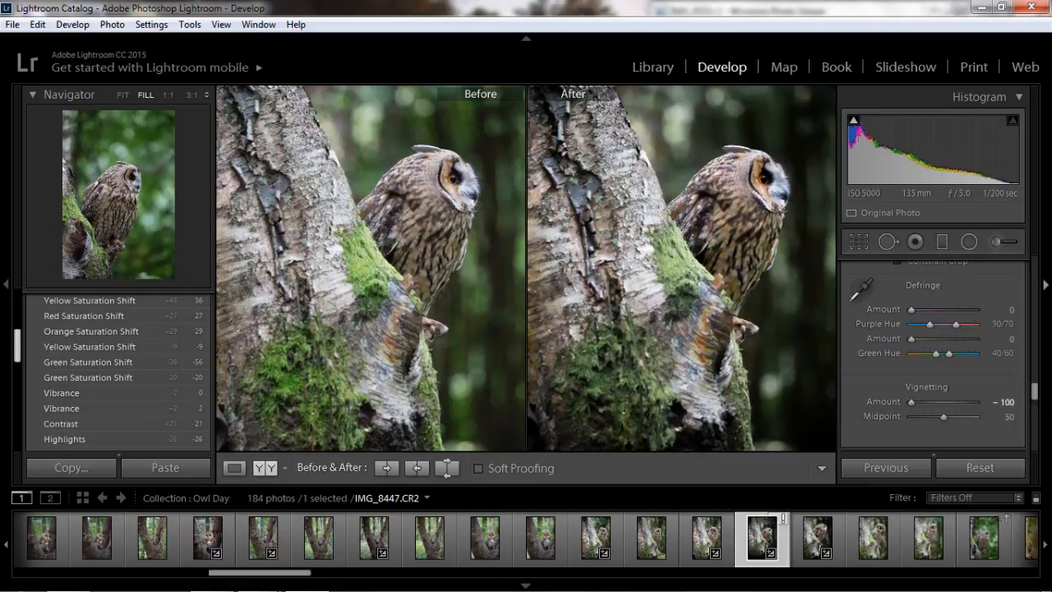
mouse_move(941, 419)
mouse_down()
mouse_move(973, 420)
mouse_move(892, 424)
mouse_move(936, 424)
mouse_up()
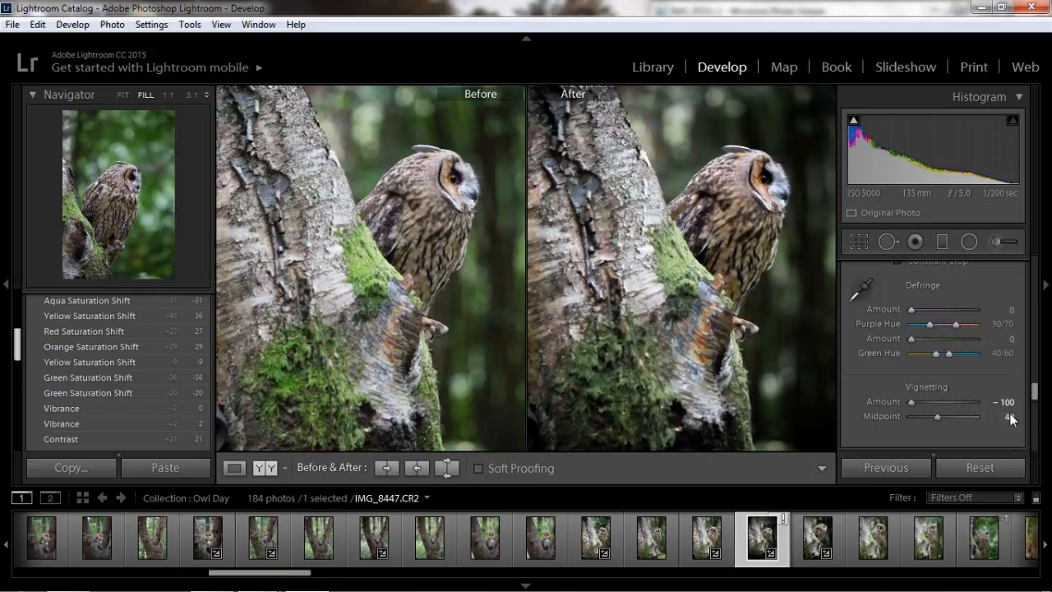
drag(1035, 390, 1036, 423)
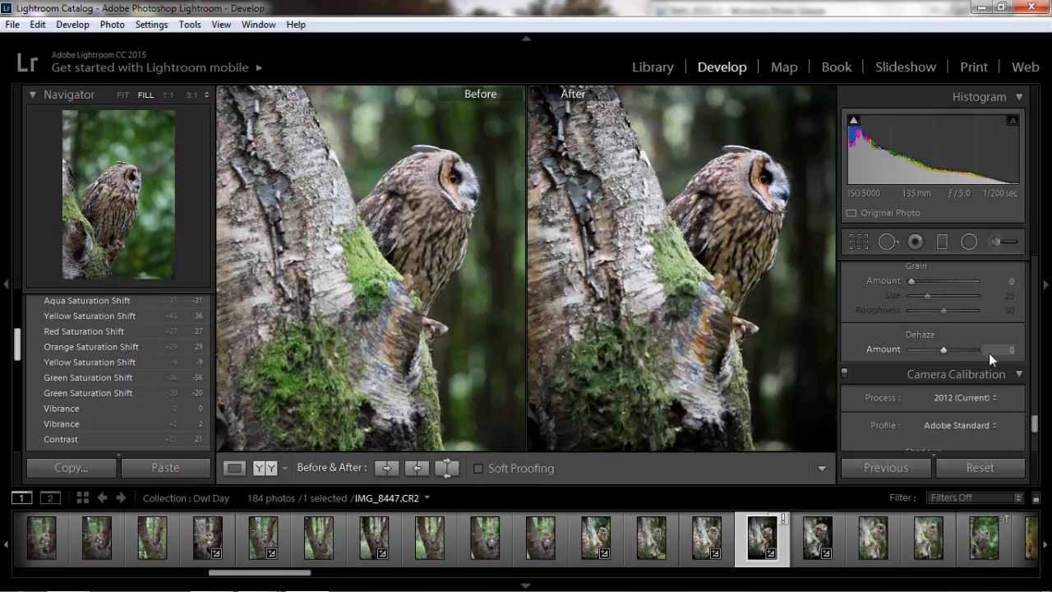
drag(1034, 422, 1042, 460)
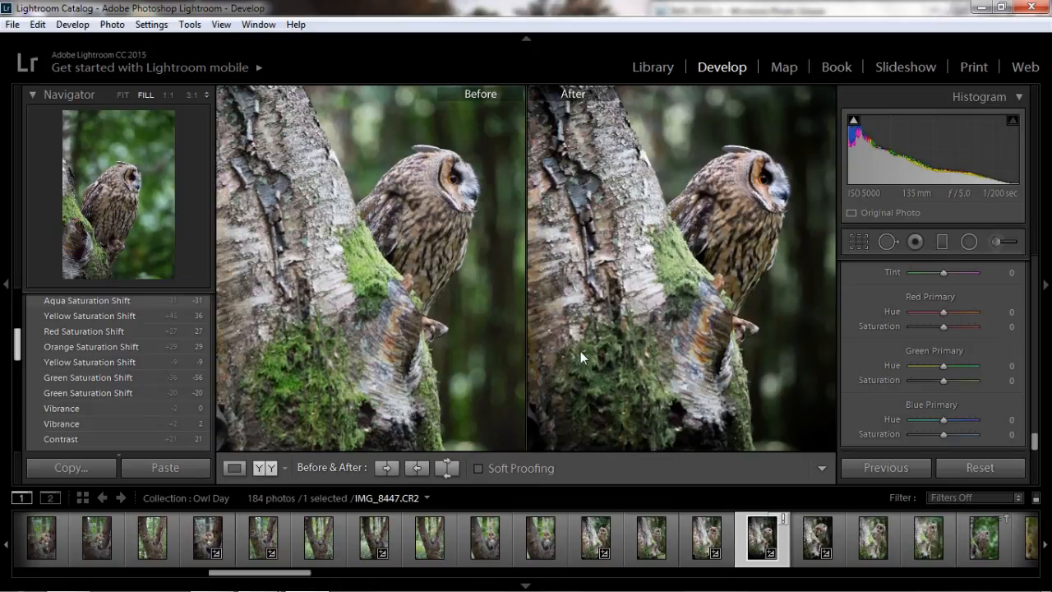
- Collapse the edit history, open the maternity collection and view the photo of the woman peeking from behind the screen
drag(23, 345, 19, 300)
click(42, 352)
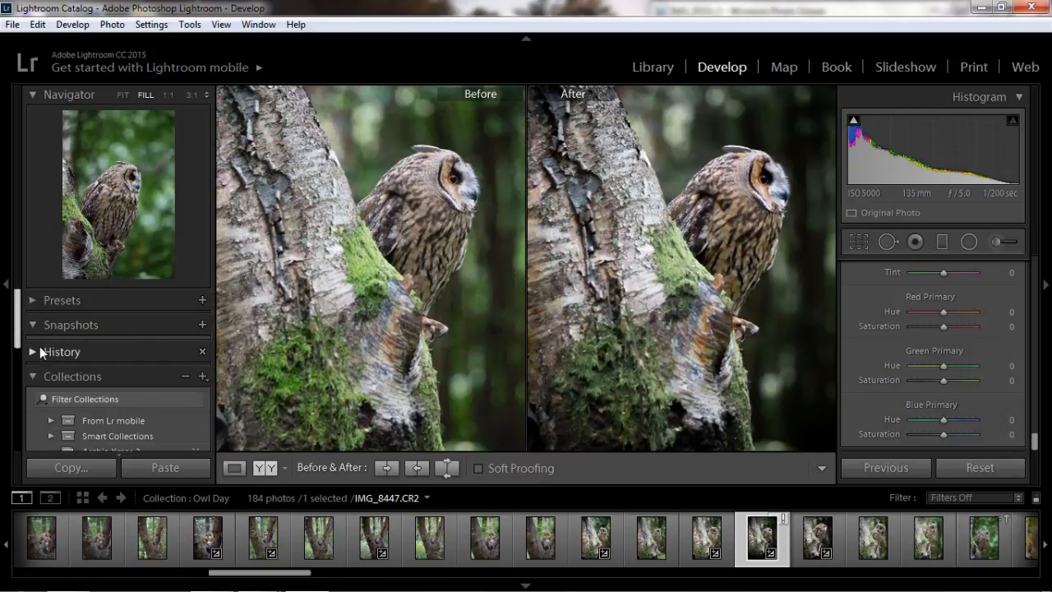
drag(17, 334, 30, 409)
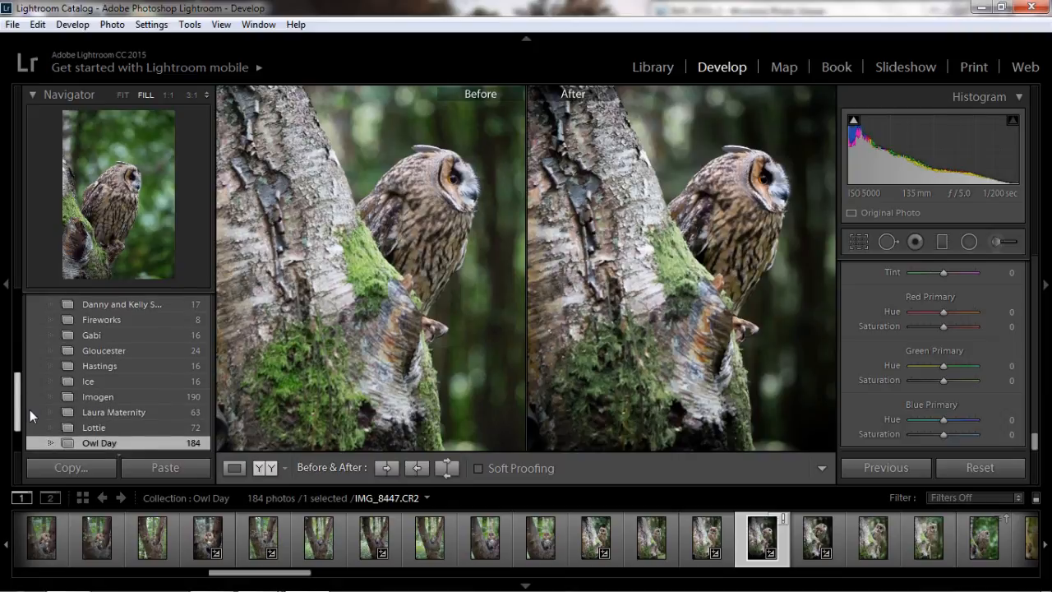
click(104, 418)
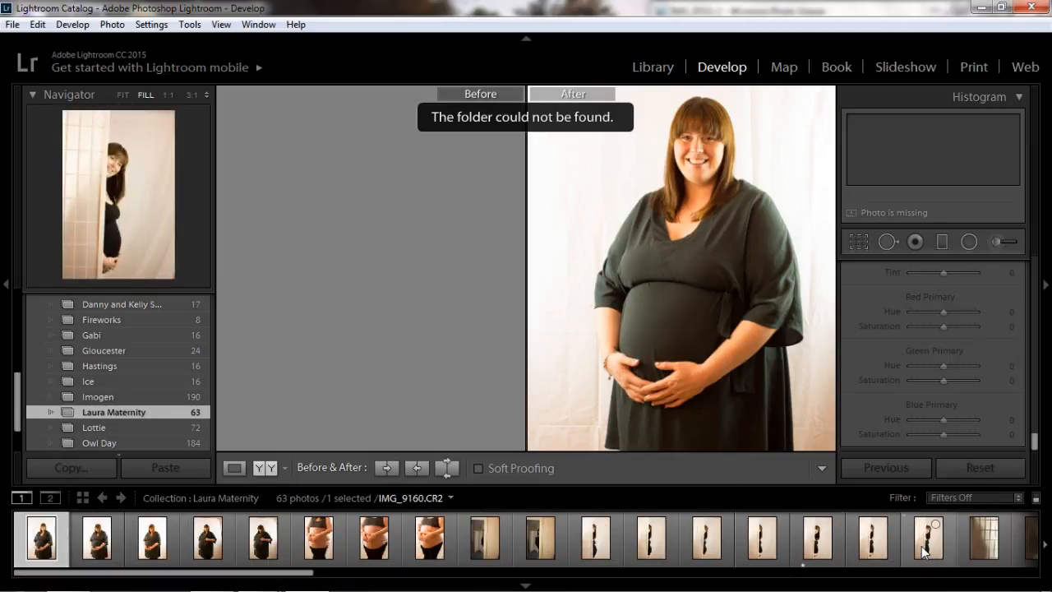
click(926, 544)
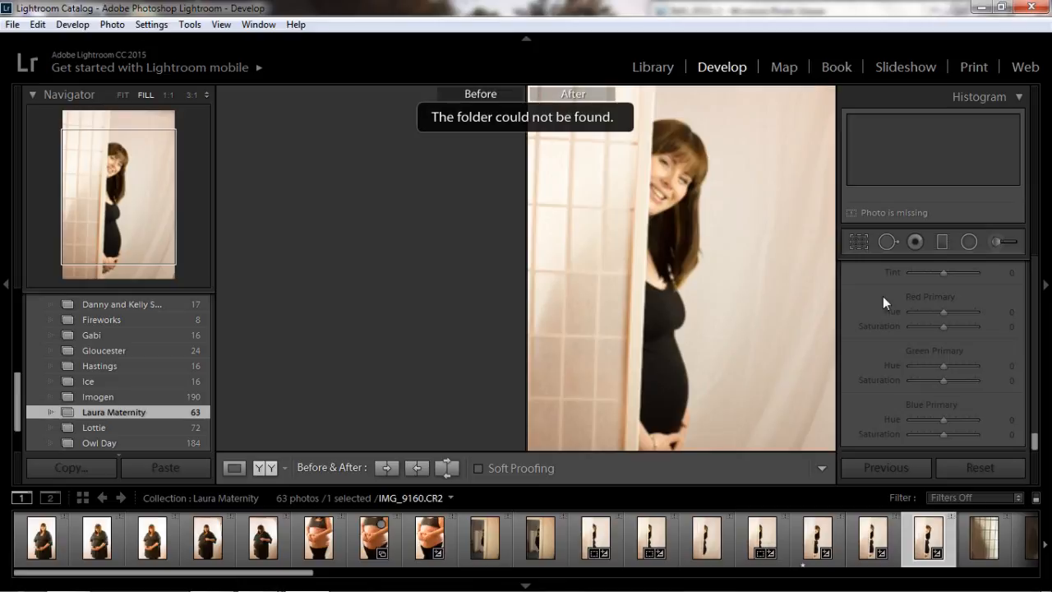
- Look through the baby photo, Ice and Teddy collections in turn for another example photo
click(105, 431)
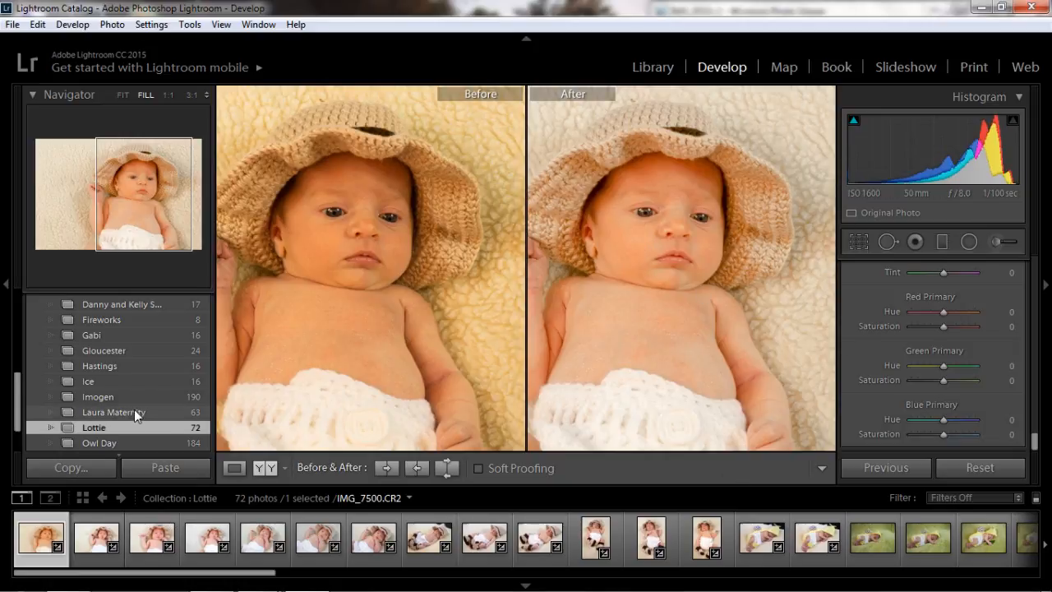
scroll(20, 415, down, 3)
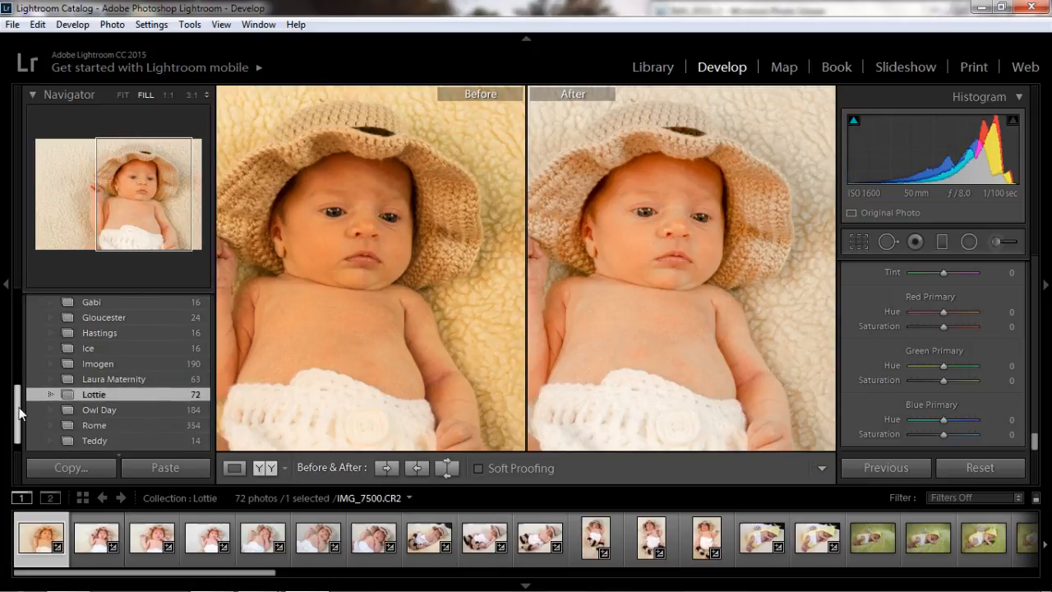
click(102, 332)
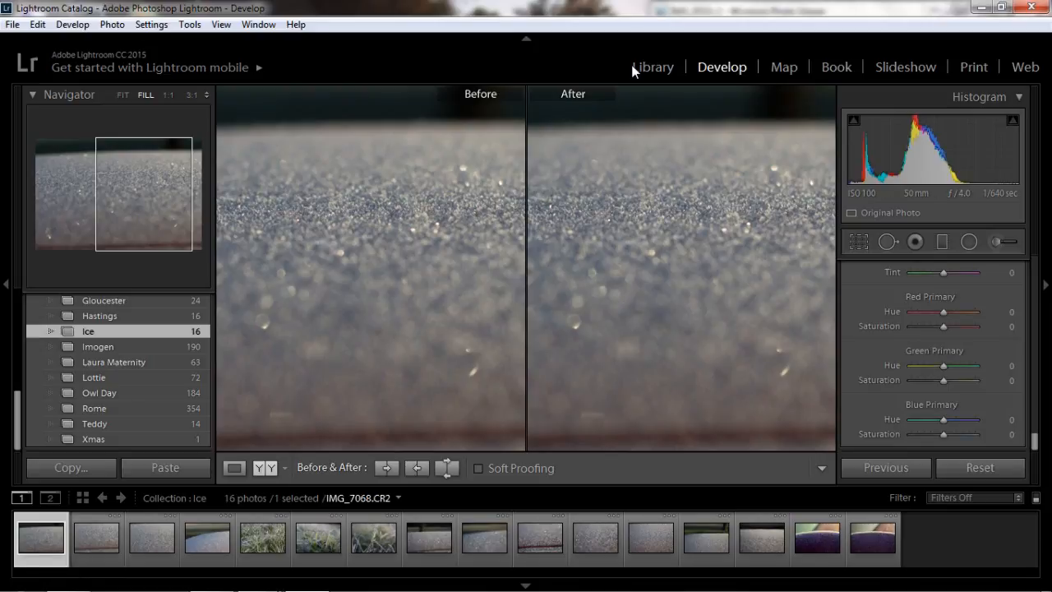
click(87, 424)
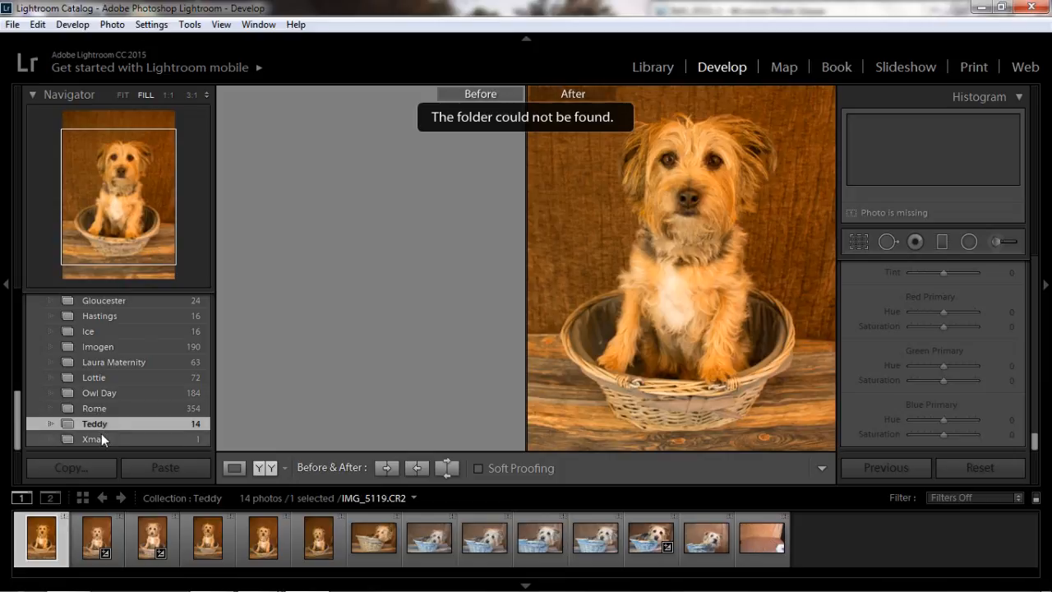
- Open the Gloucester collection and view its blue butterfly photos, ending on IMG_4849.CR2
click(120, 304)
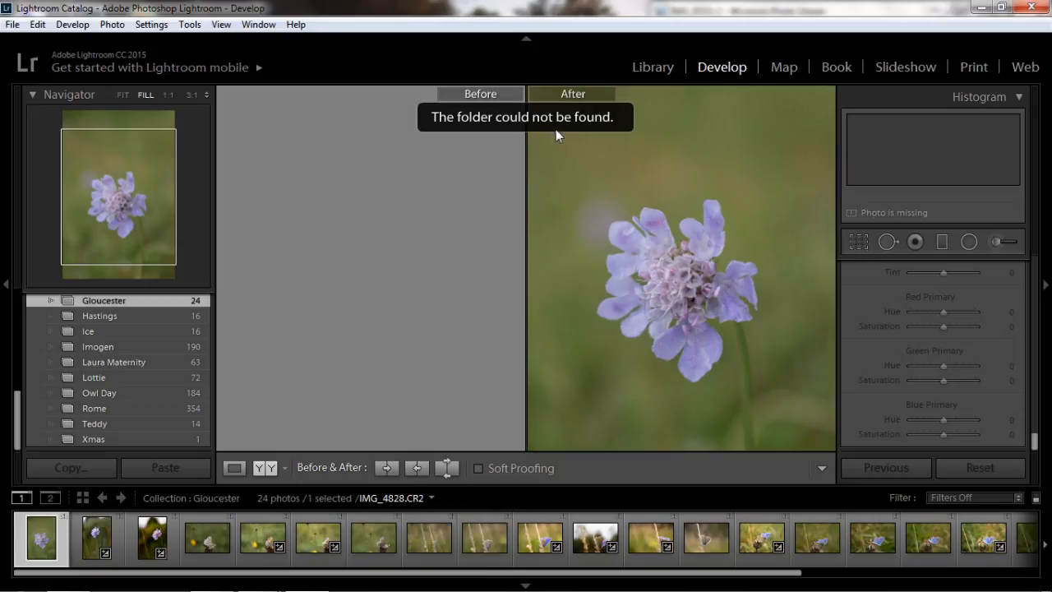
click(772, 536)
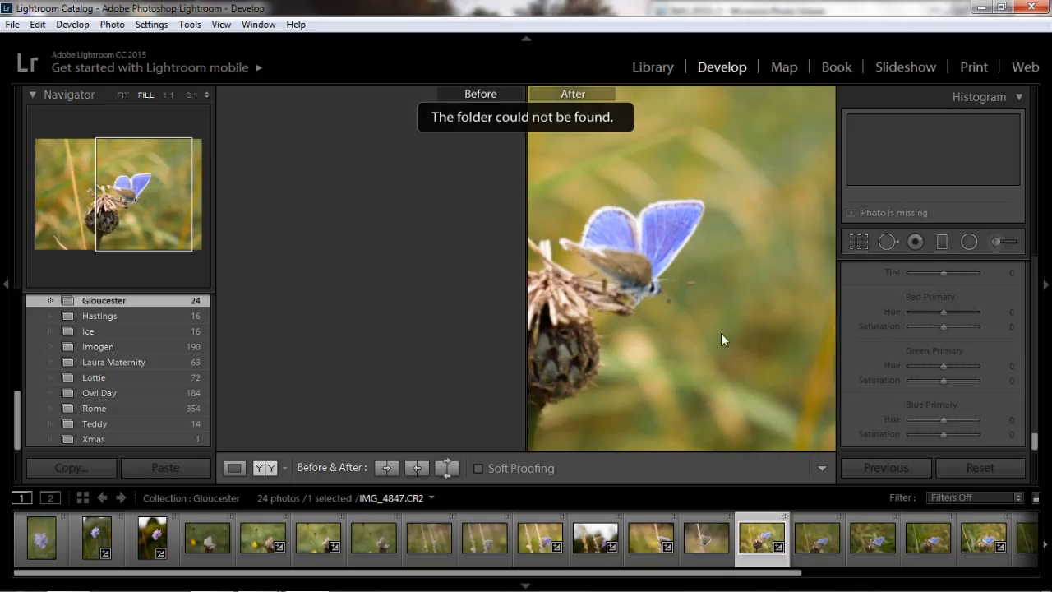
key(Right)
key(Right)
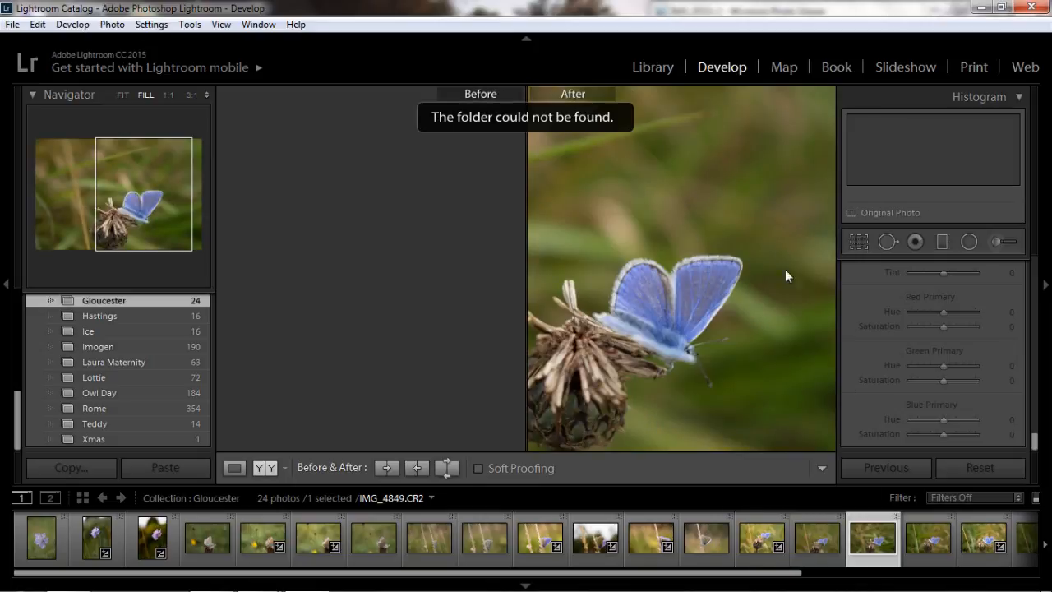